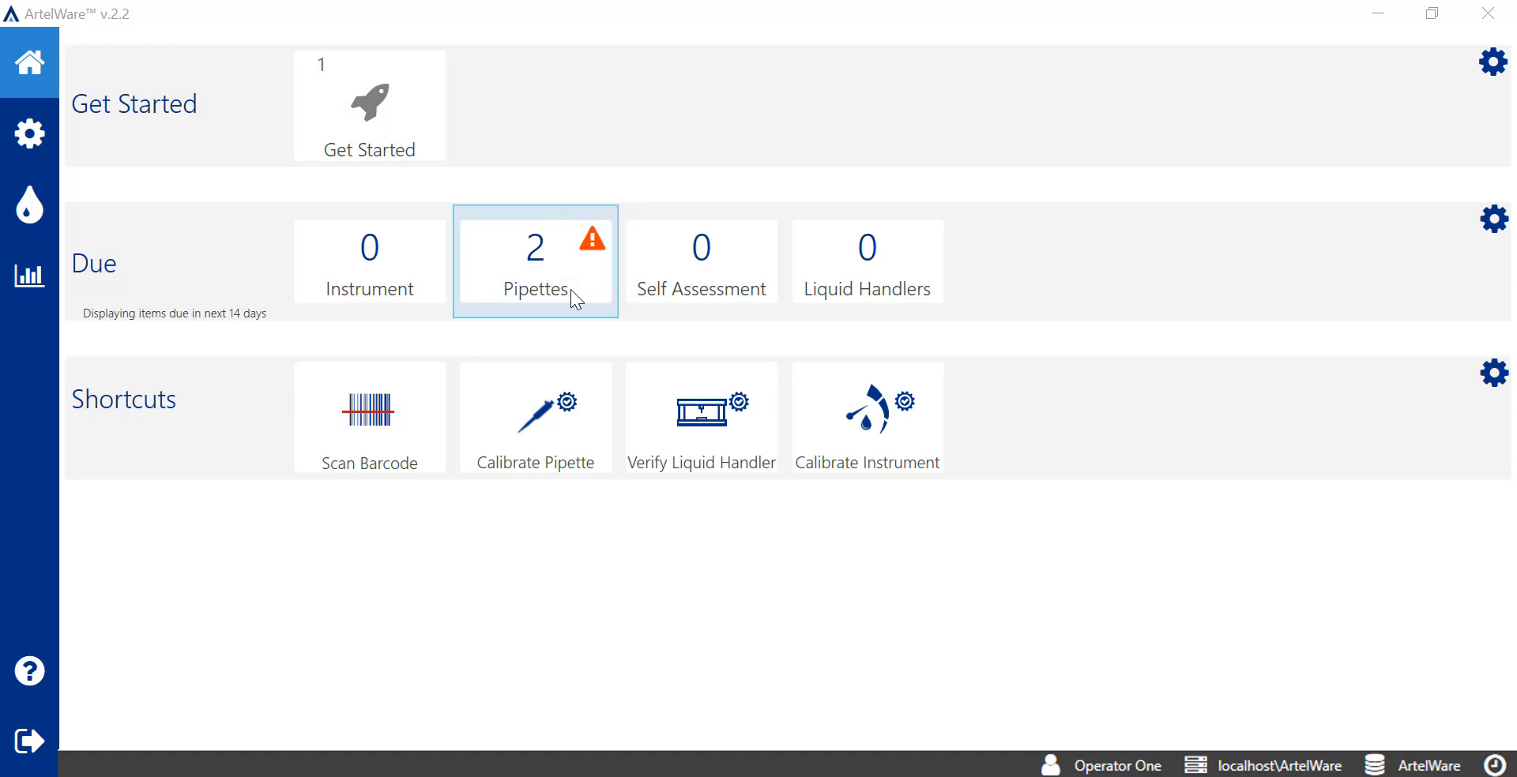
# Look through the pipettes due for calibration and the schedule of pipette 07082024_B
pyautogui.click(571, 289)
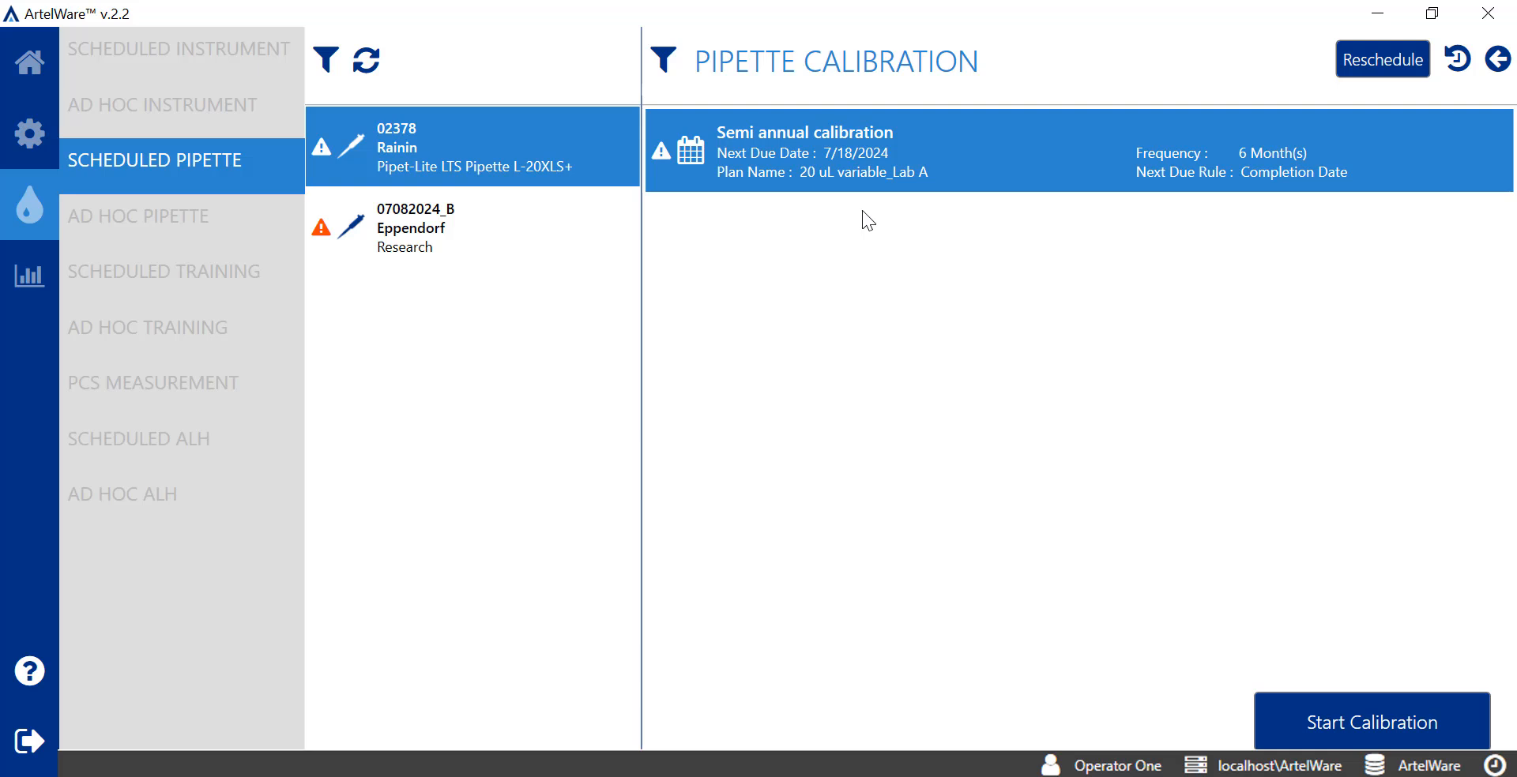
pyautogui.click(582, 241)
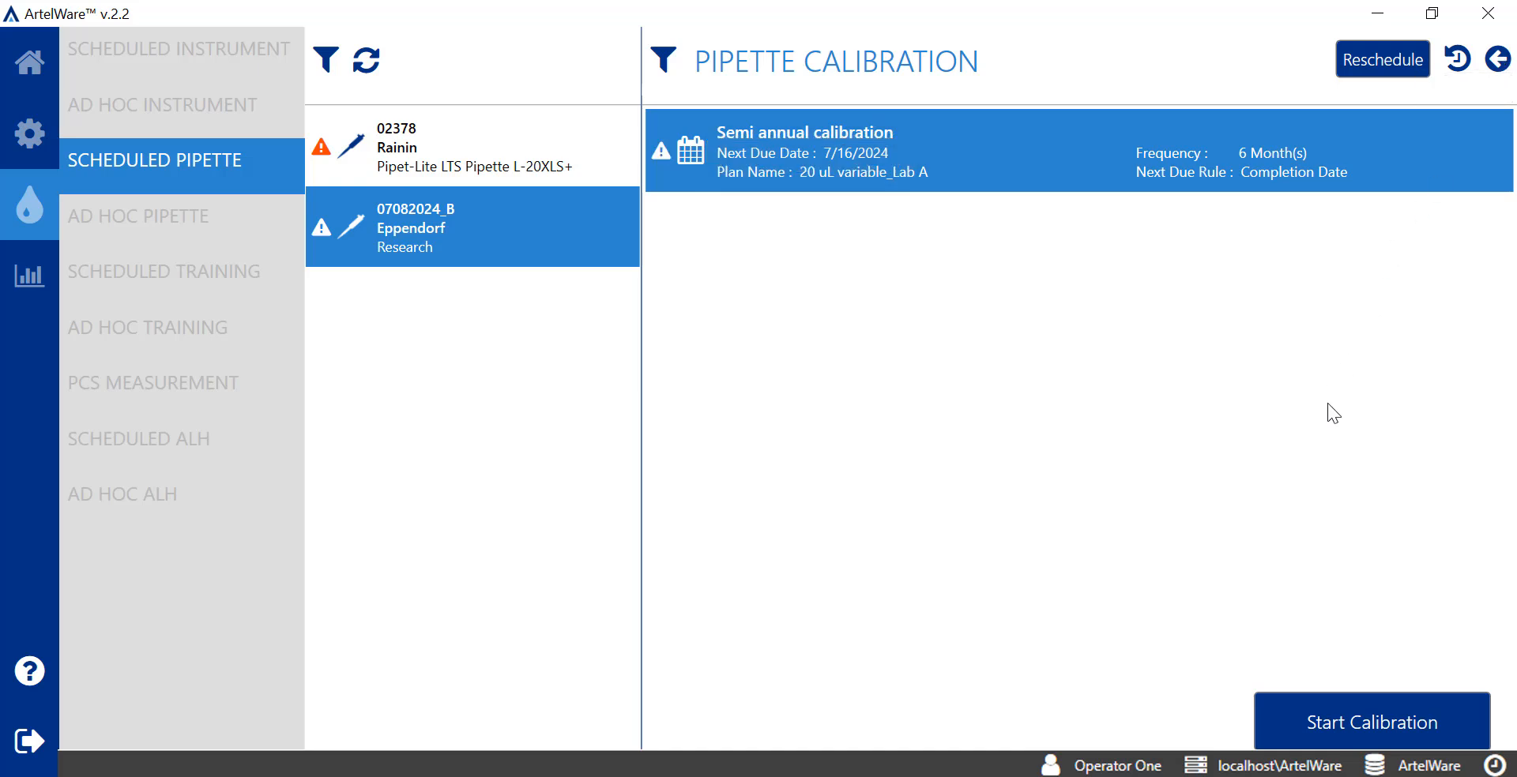
pyautogui.click(1500, 62)
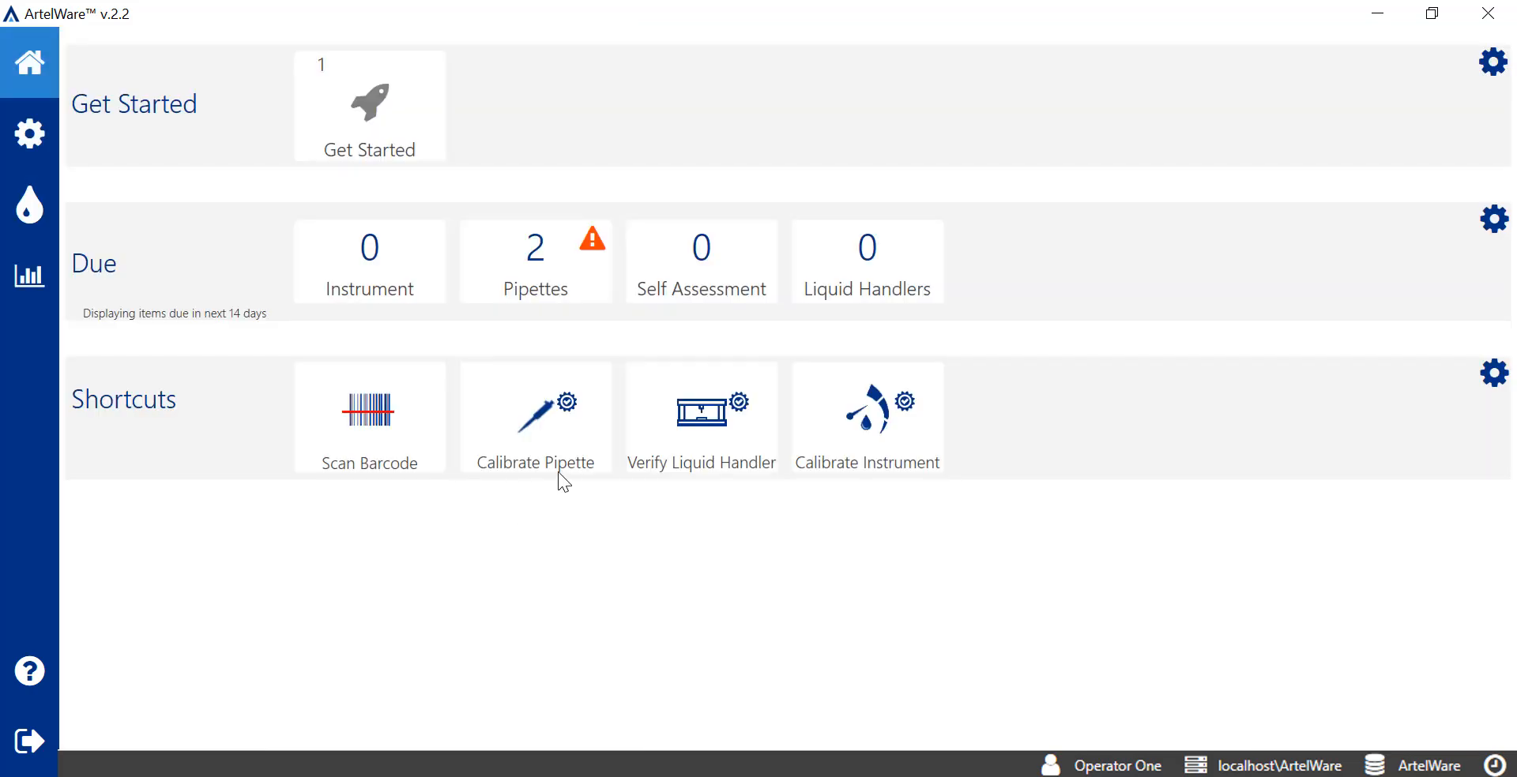
# Explore the ad hoc and scheduled calibration options, then return to the home dashboard
pyautogui.click(592, 444)
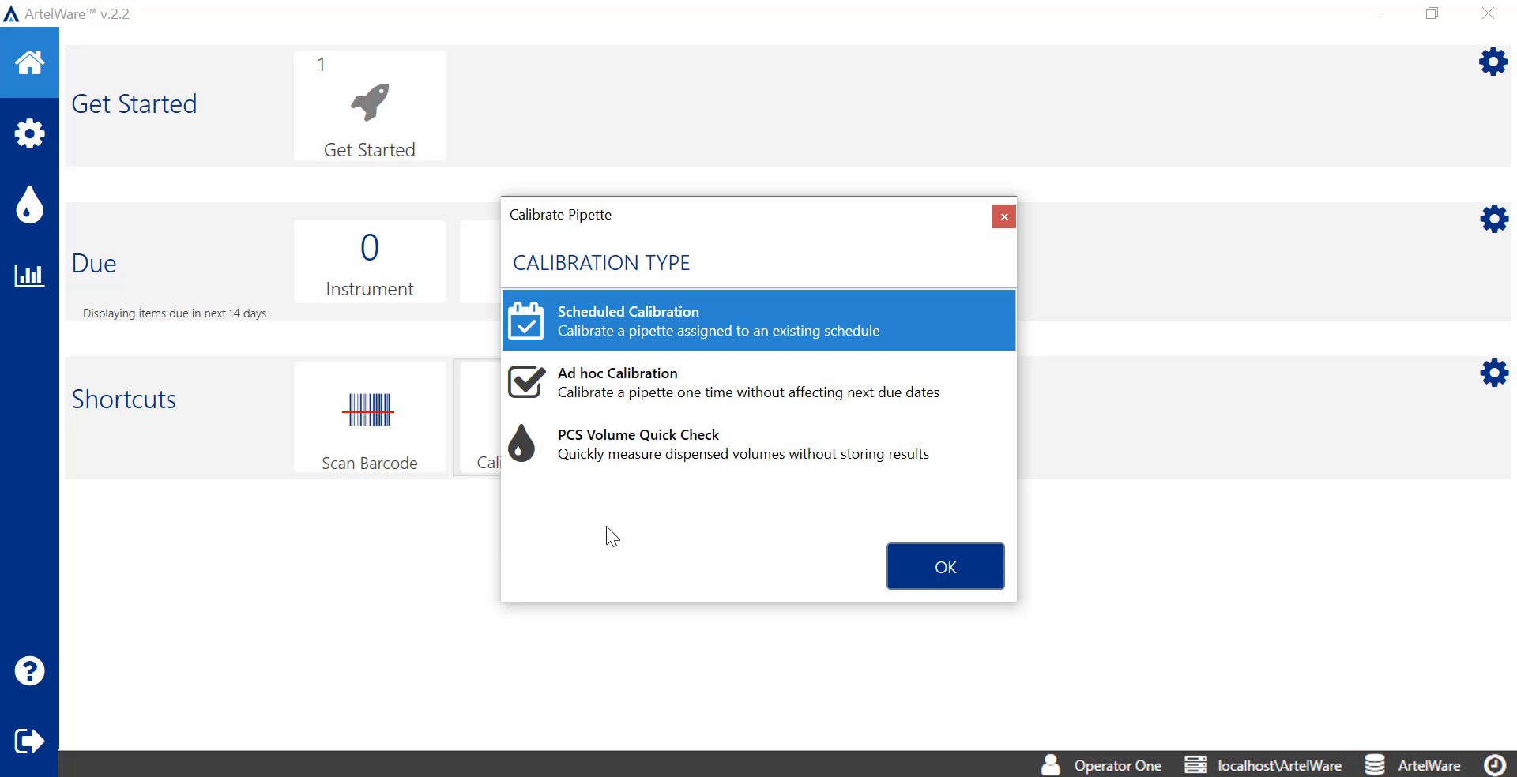
pyautogui.click(965, 398)
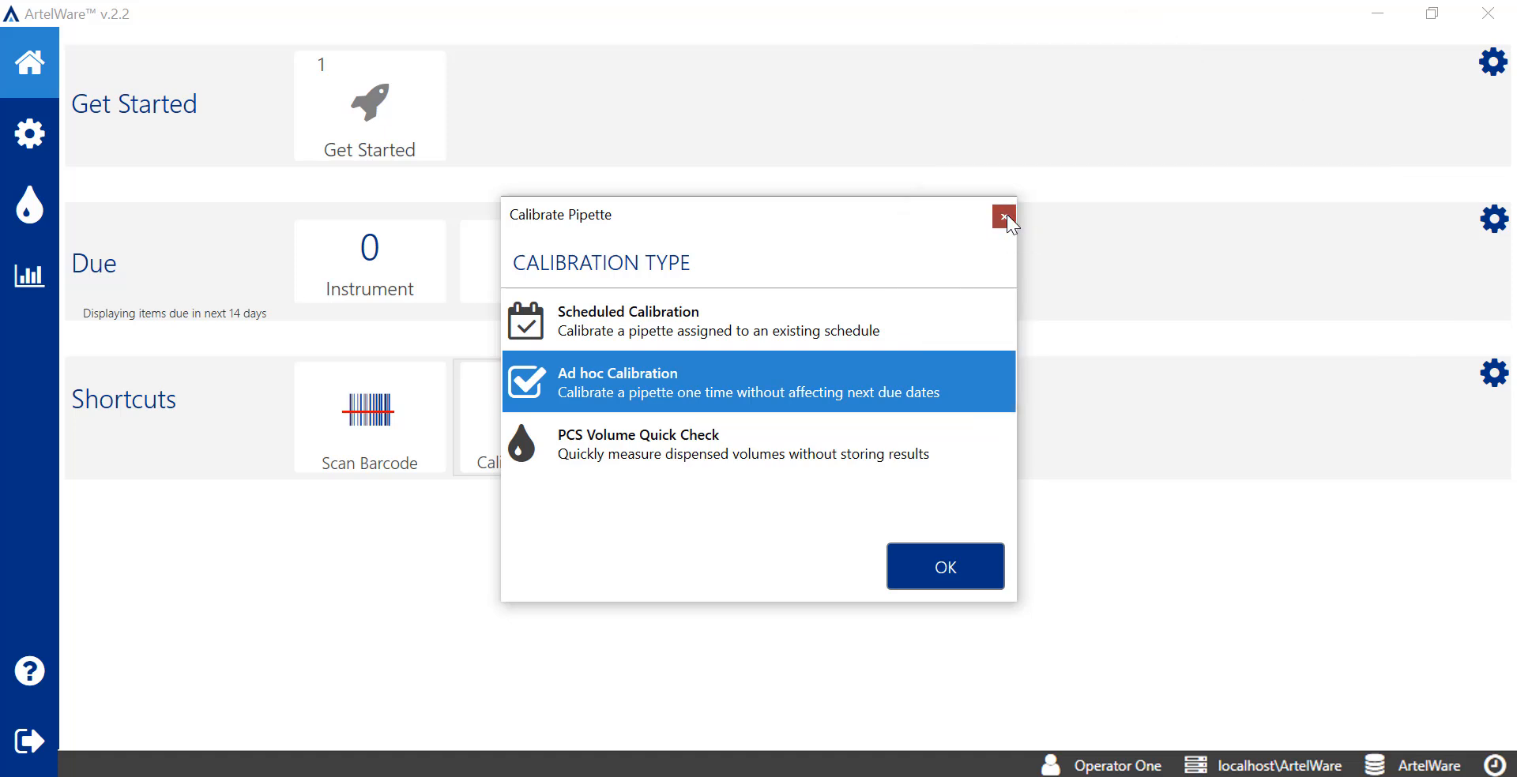
pyautogui.click(1004, 214)
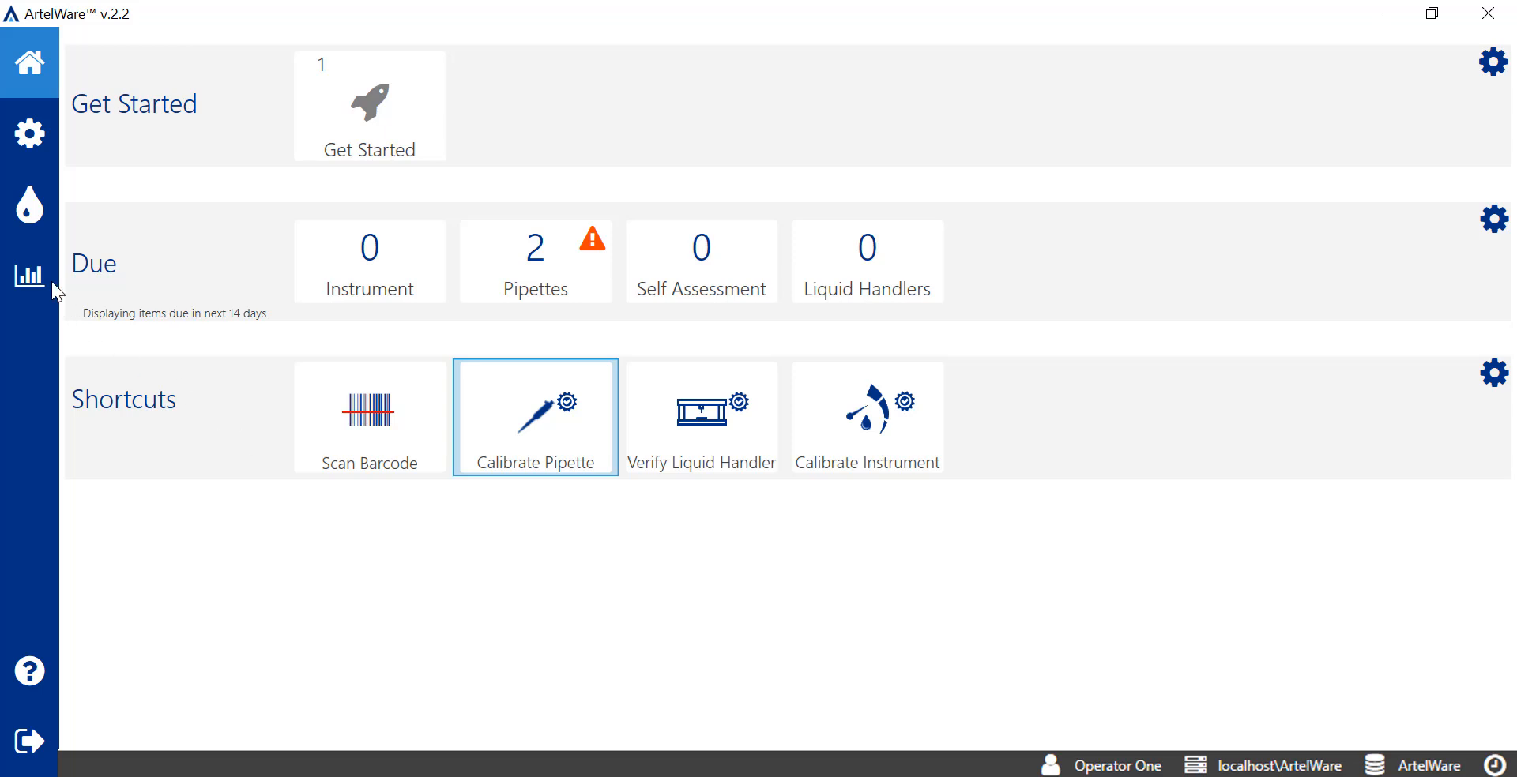
pyautogui.click(39, 213)
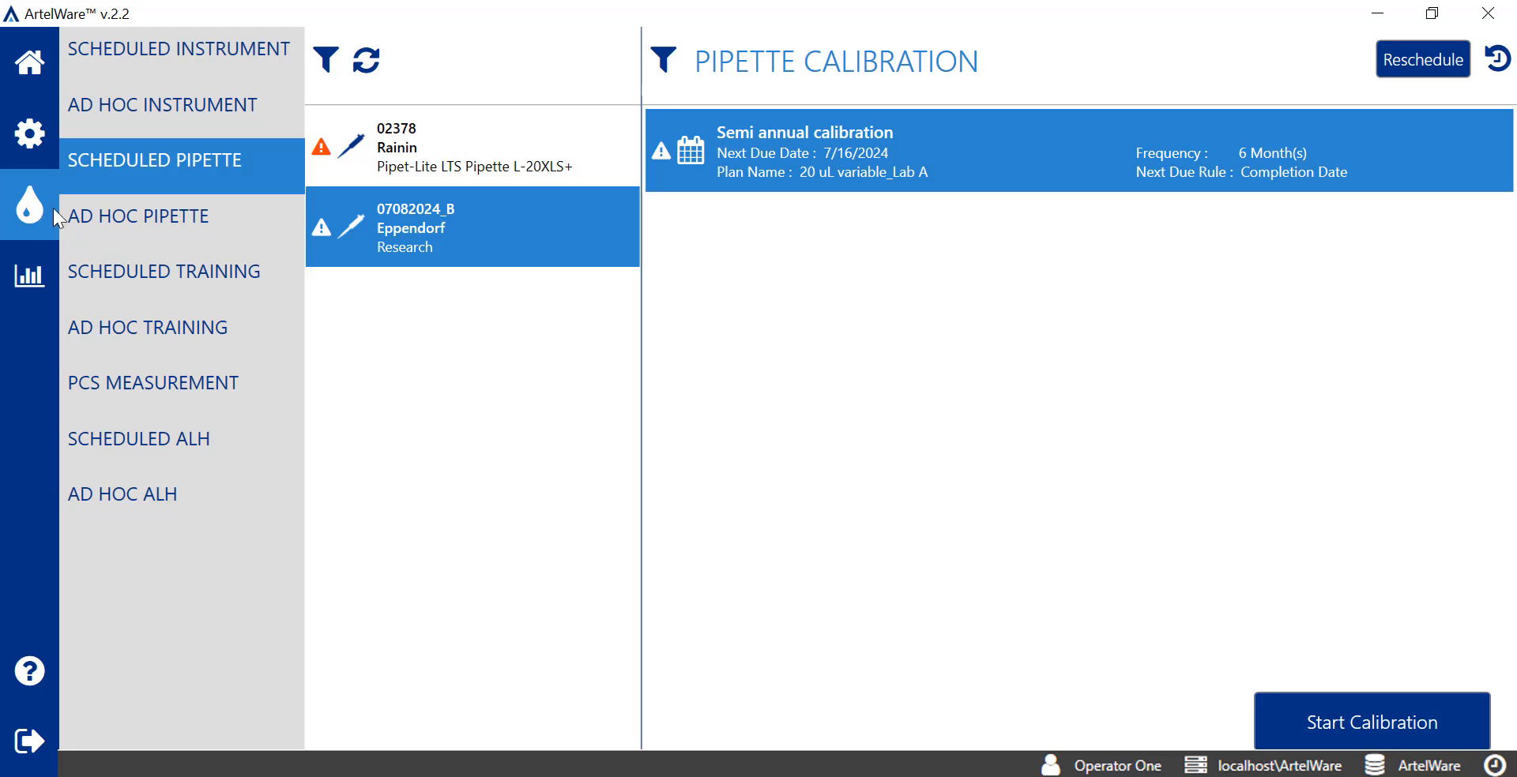
pyautogui.click(237, 219)
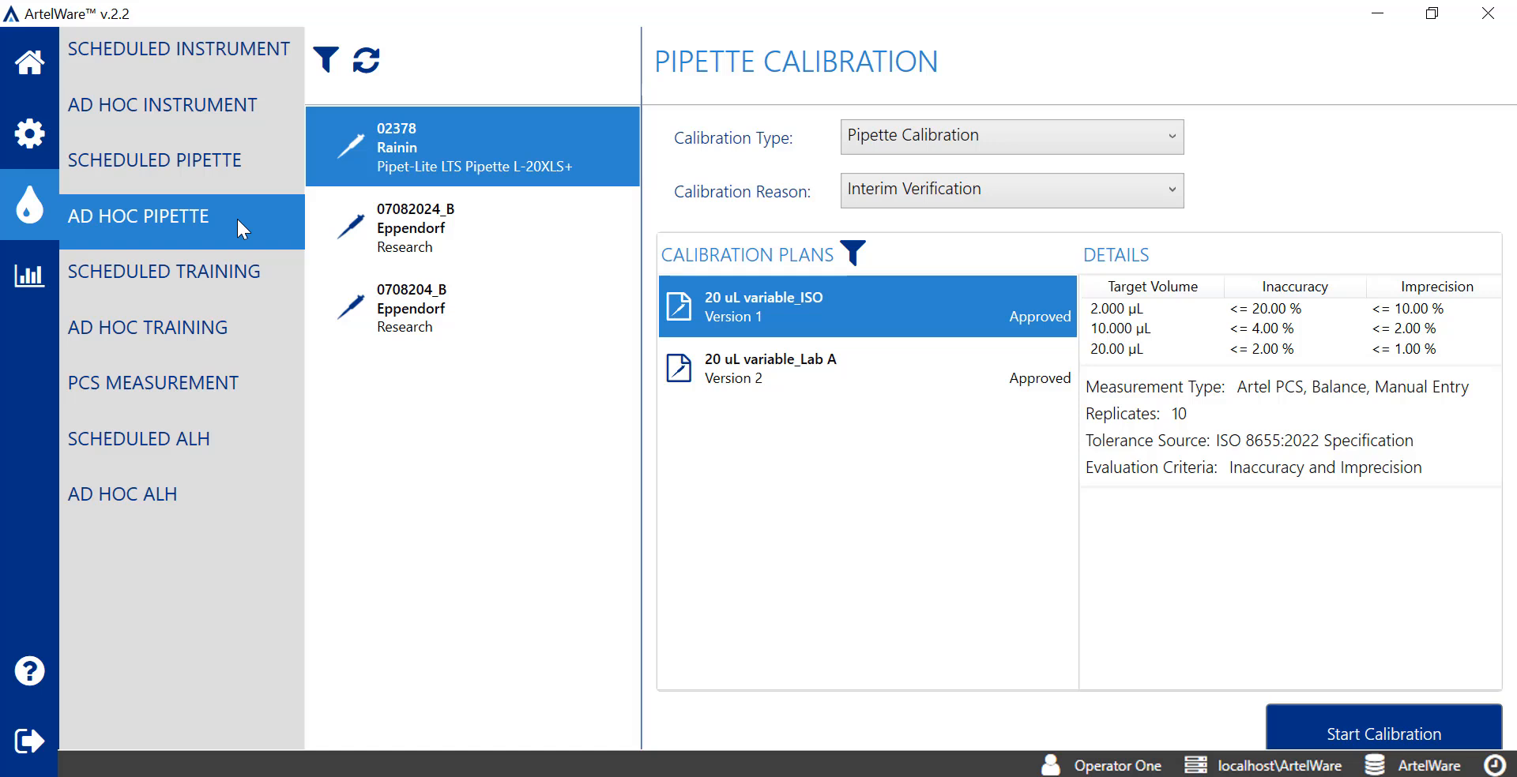
pyautogui.click(277, 164)
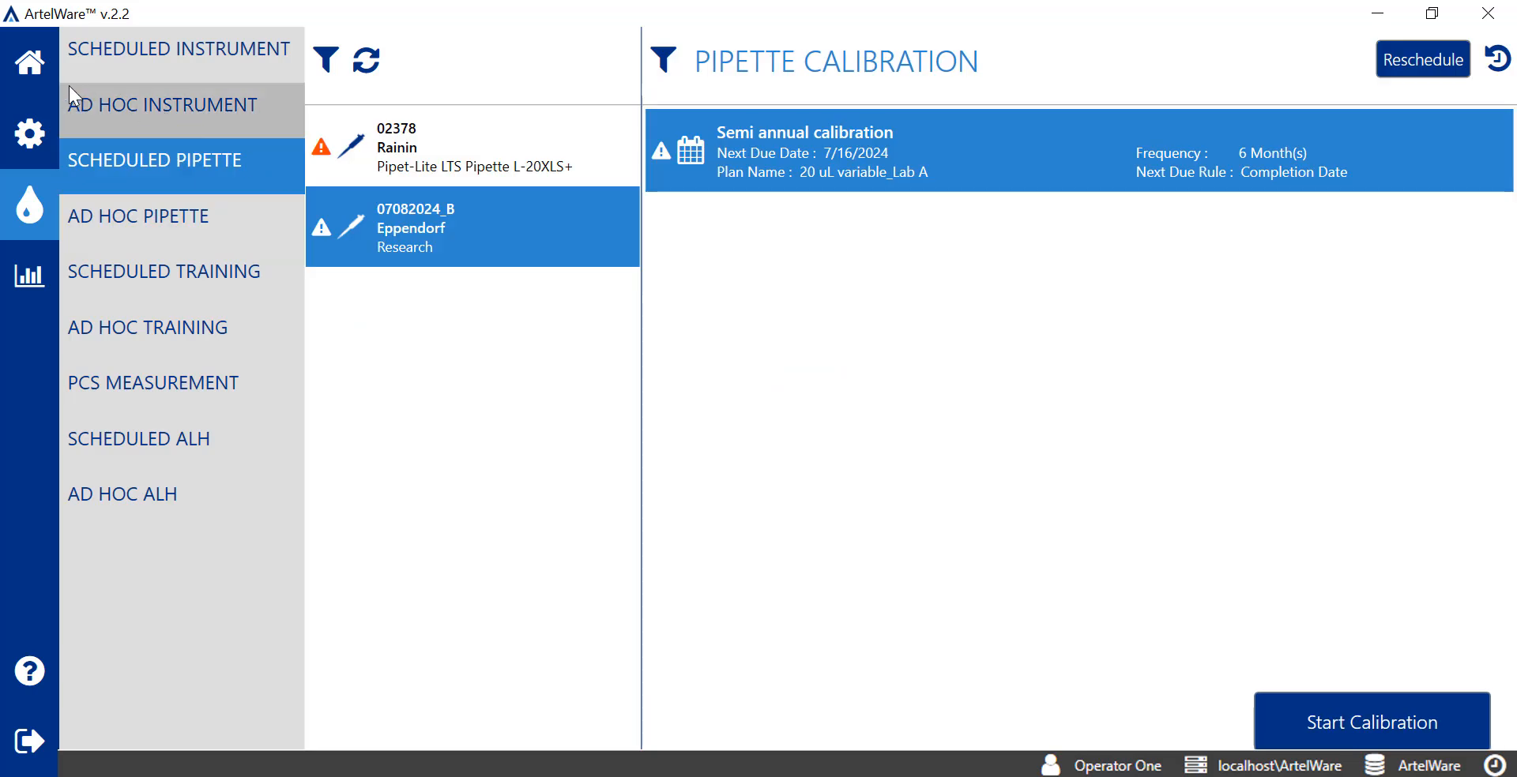
pyautogui.click(32, 71)
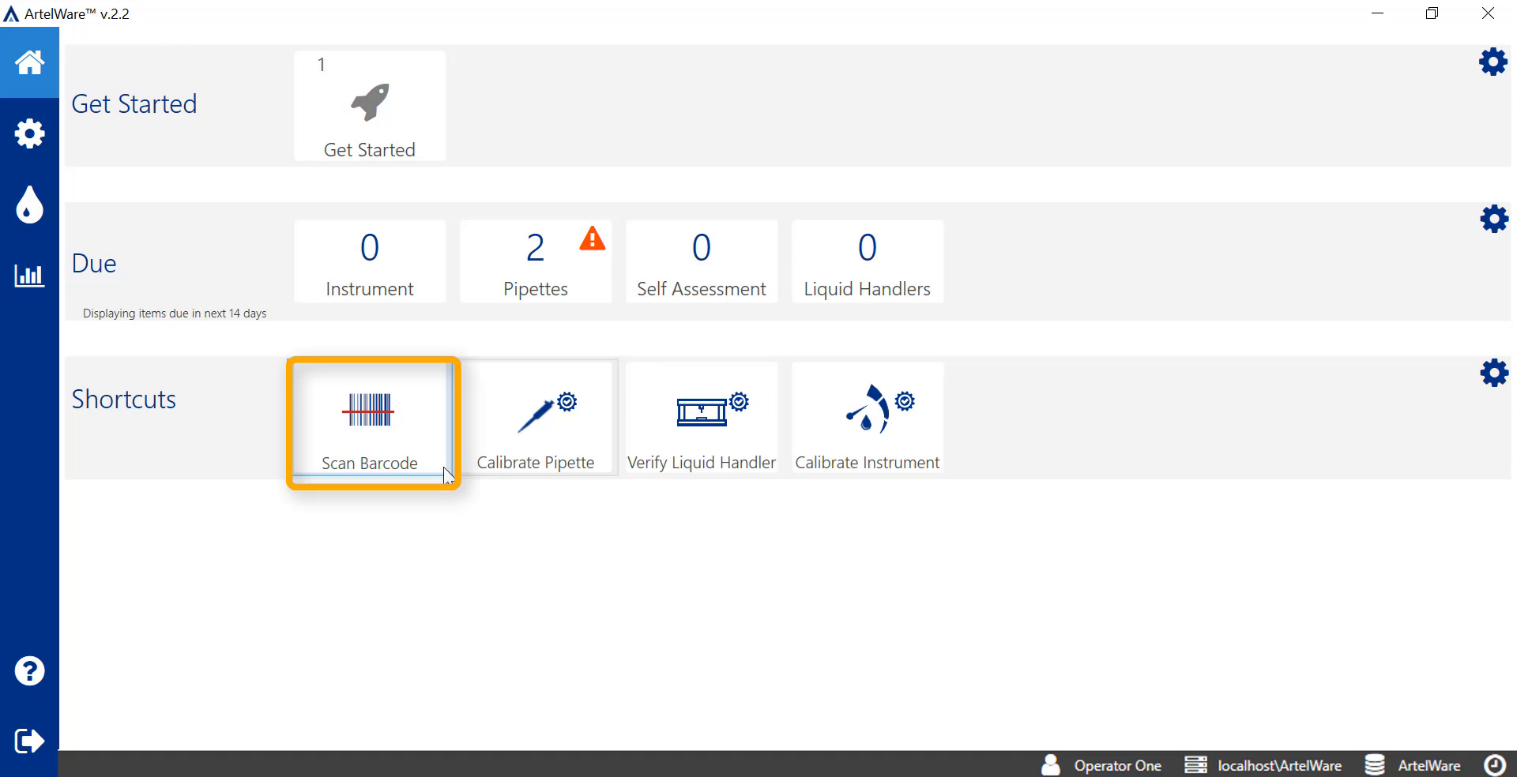
# Look up pipette 02378 by barcode and start its scheduled calibration using instrument PCS_20070
pyautogui.click(445, 472)
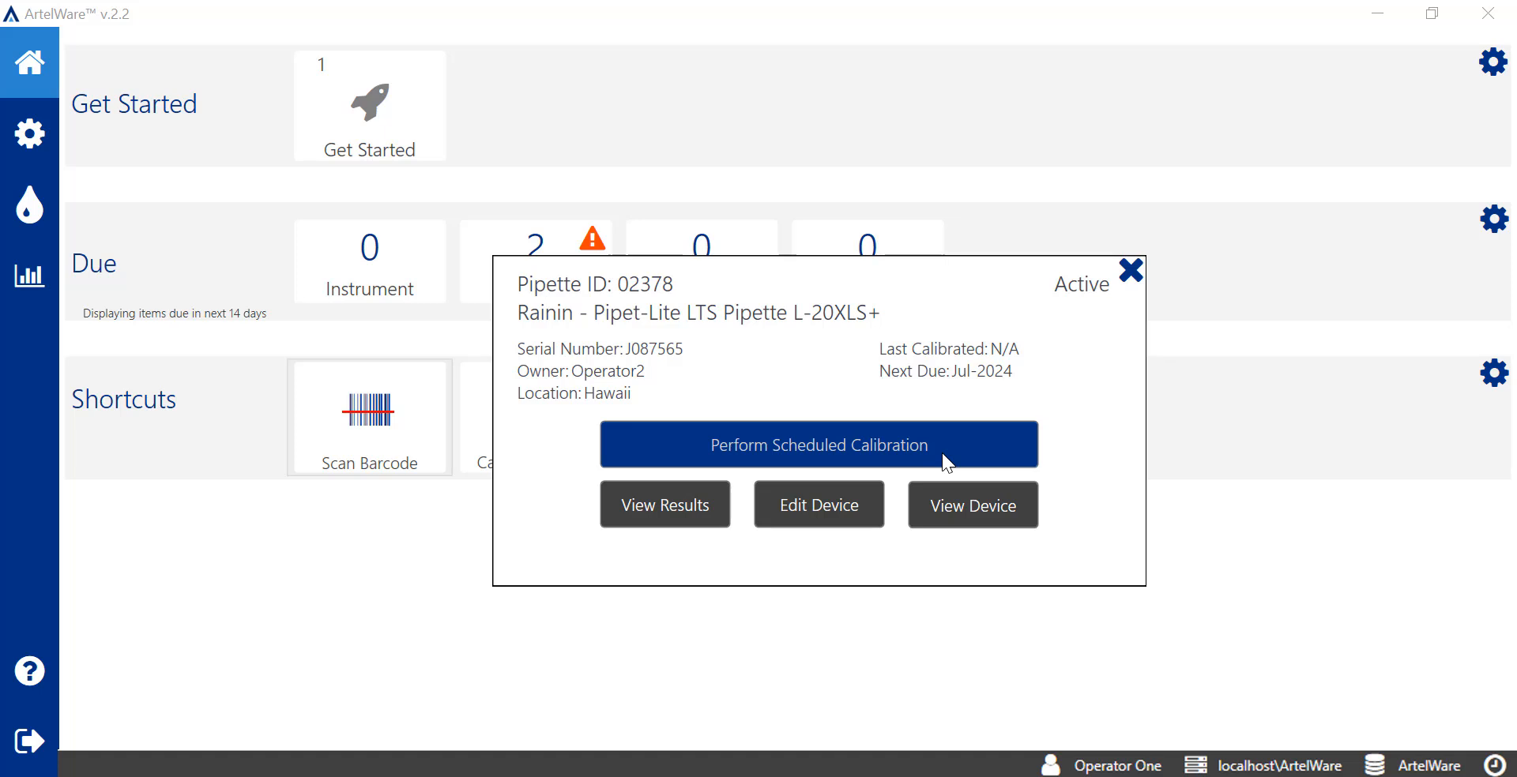
pyautogui.click(942, 455)
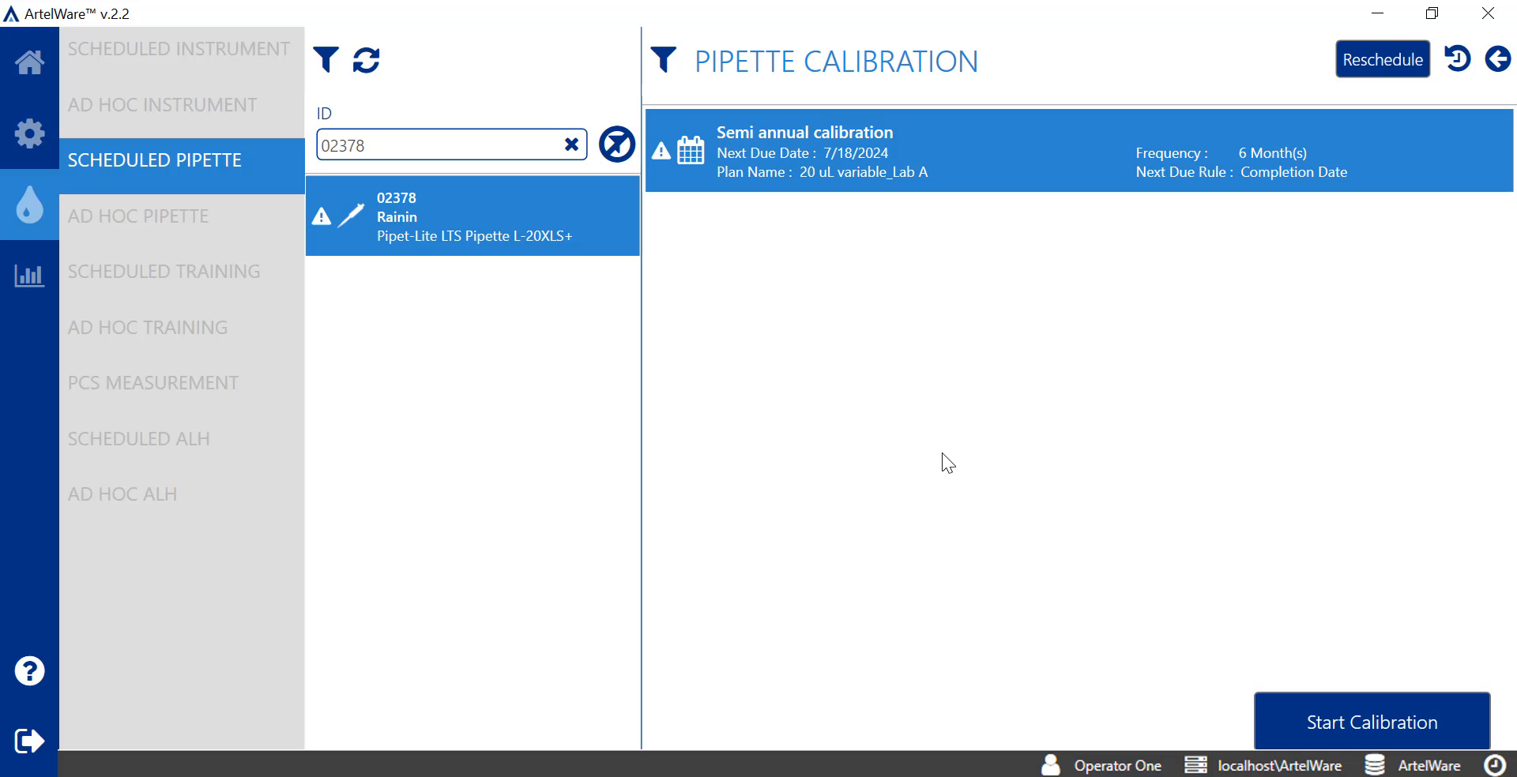
pyautogui.click(1324, 720)
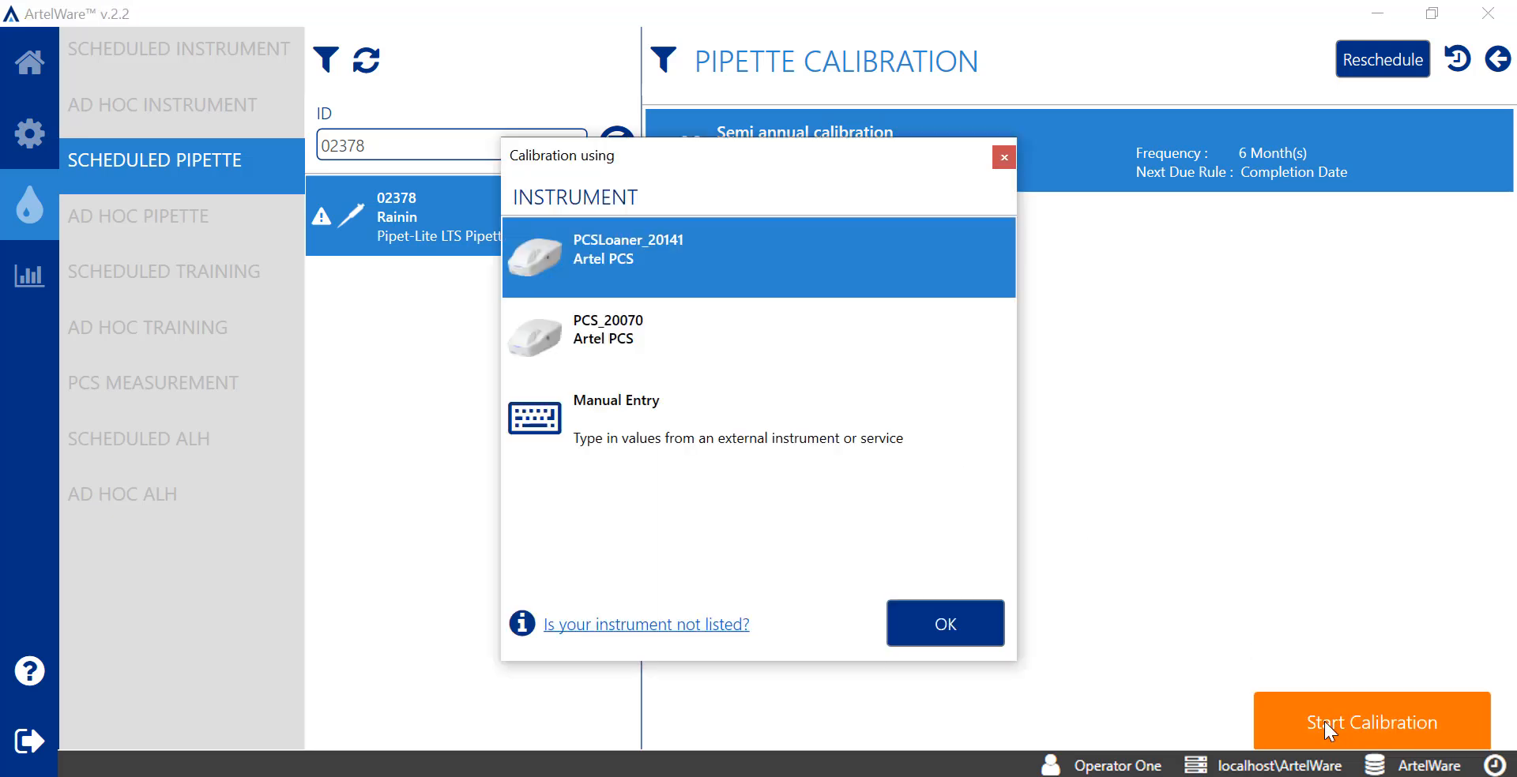
pyautogui.click(958, 344)
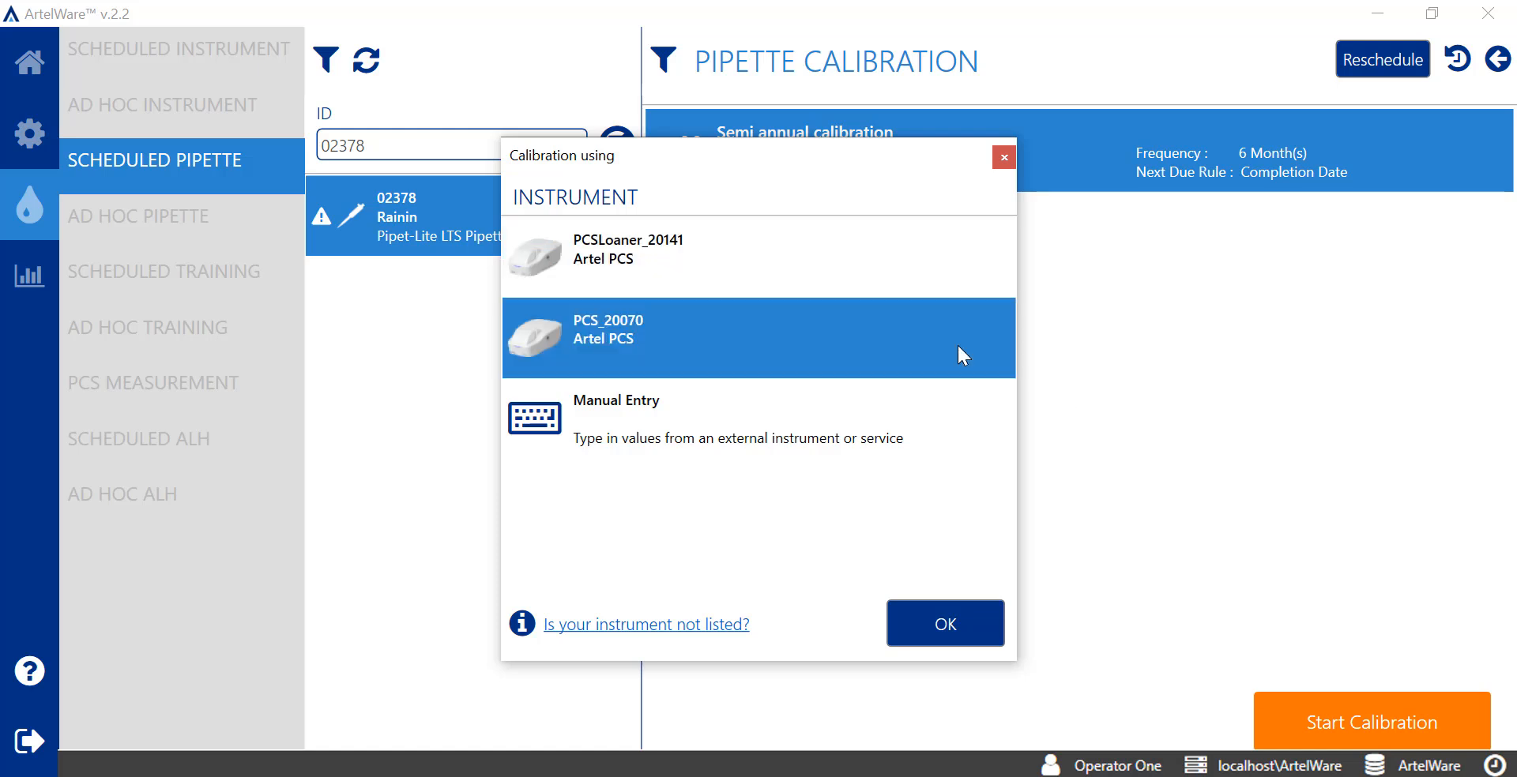
pyautogui.click(985, 621)
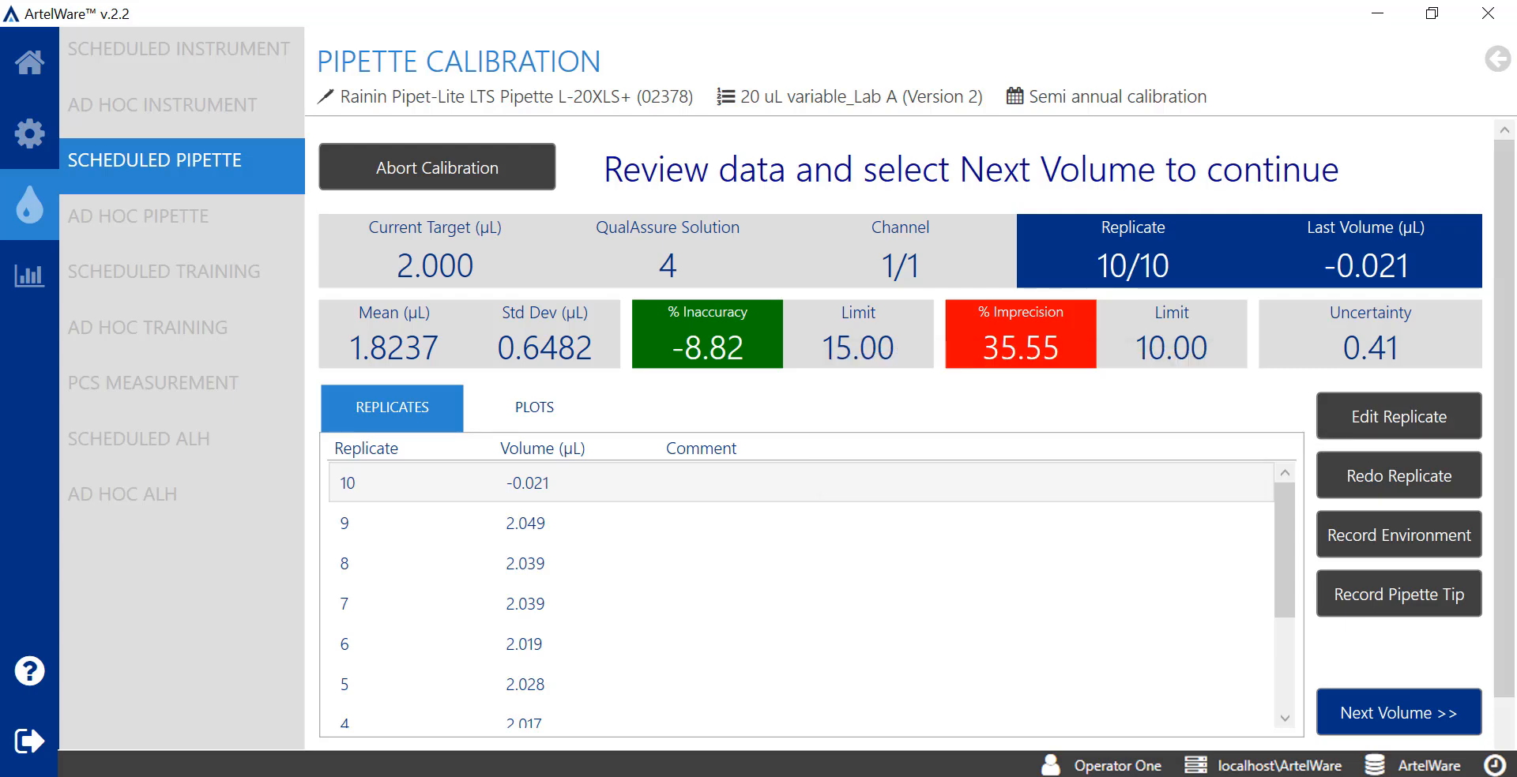
# Redo replicate 10 (reading -0.021 µL) with the comment 'accidentally closed cover'
pyautogui.click(833, 485)
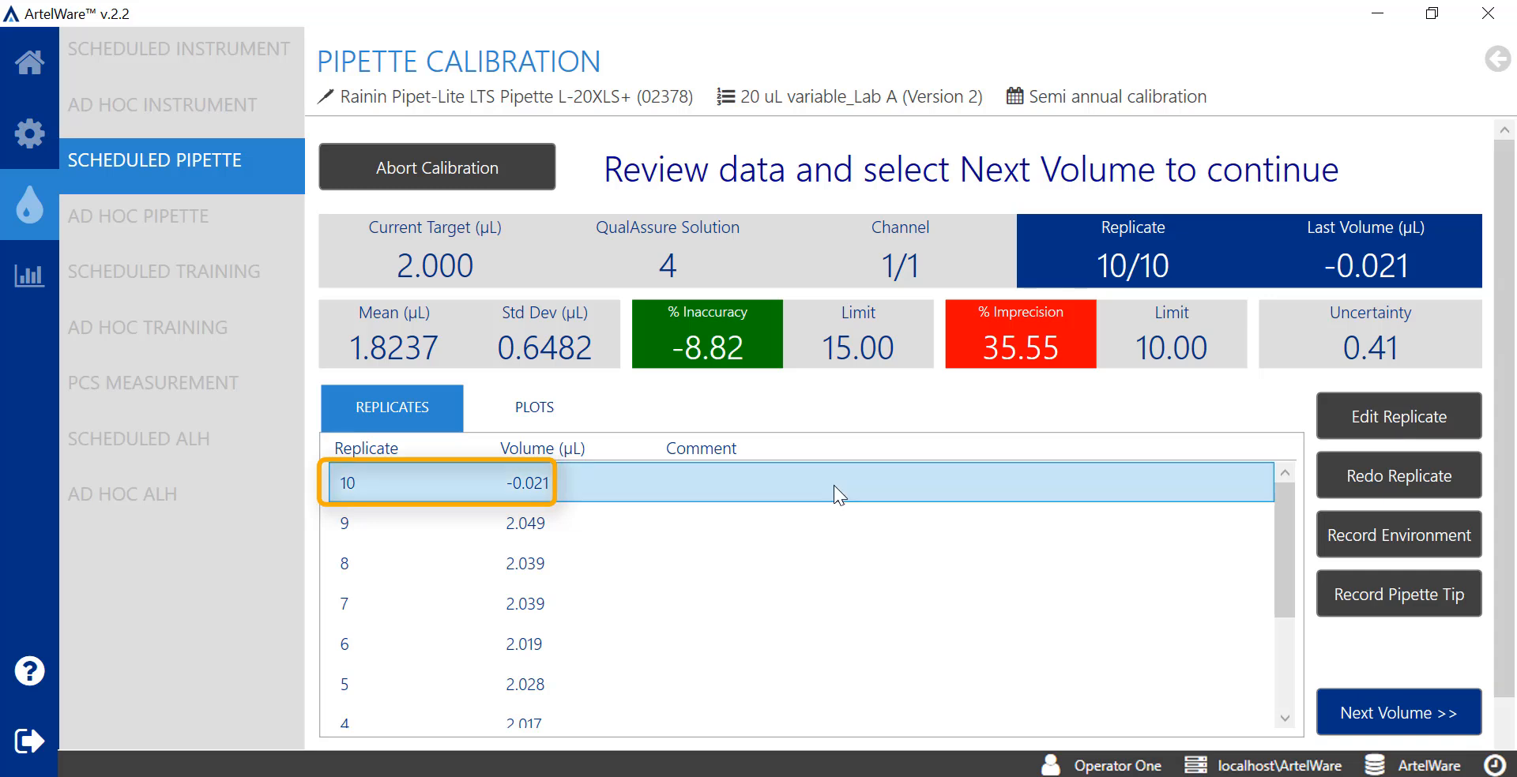
pyautogui.click(1373, 482)
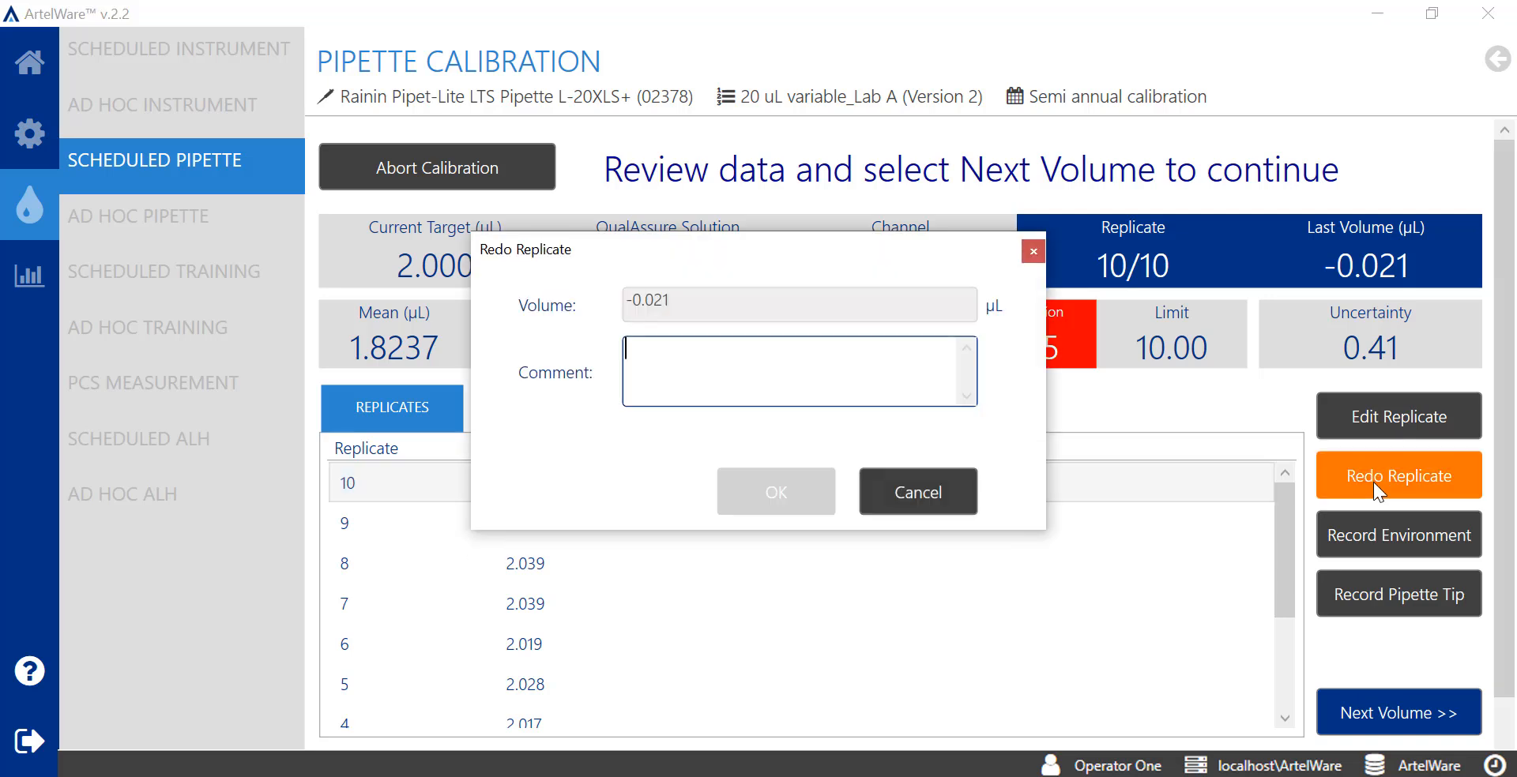
pyautogui.write('accidentally closed cover')
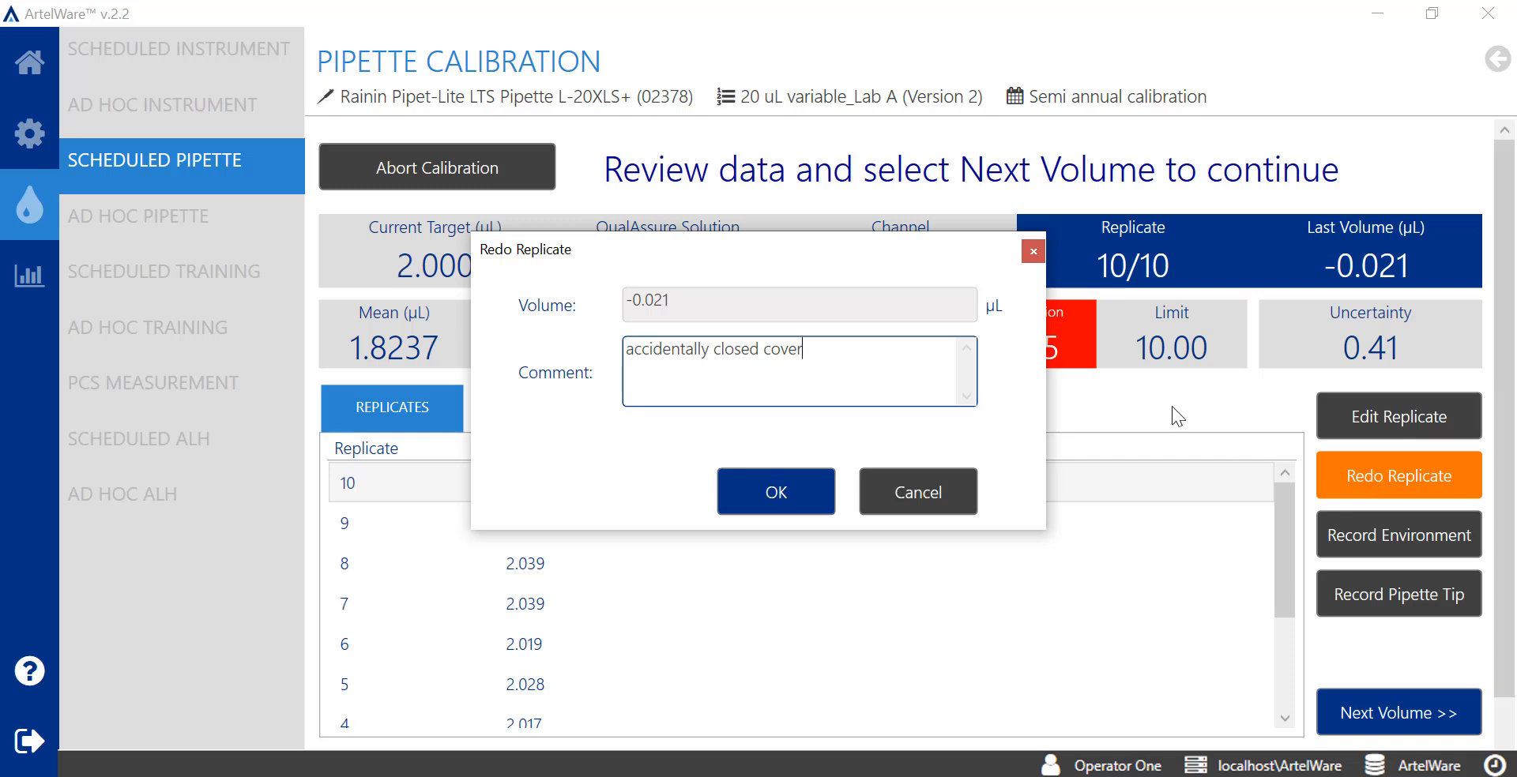
pyautogui.click(813, 491)
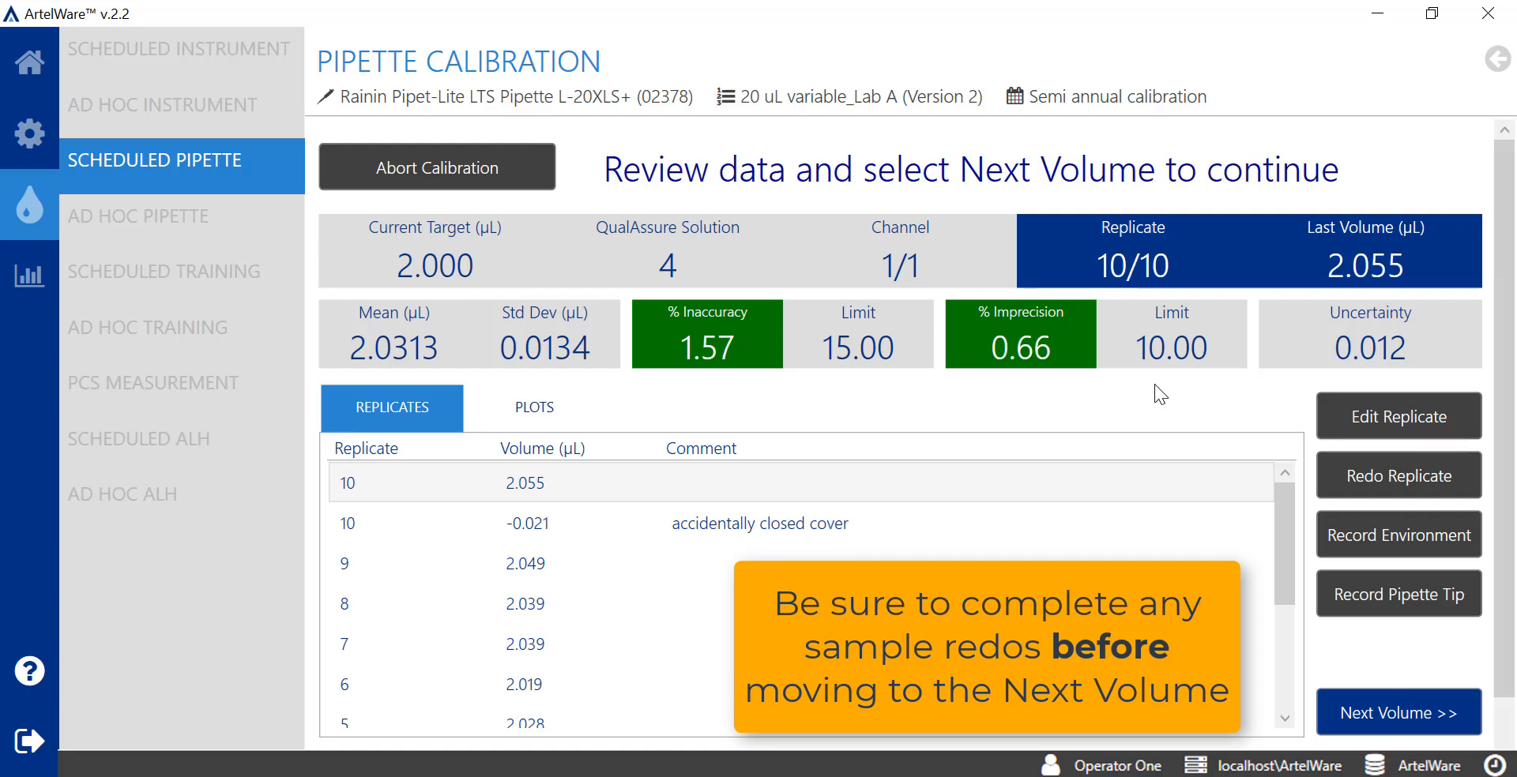
# Advance to the 10 µL target, check the inaccuracy limit chart, then return to the replicate table
pyautogui.click(1386, 705)
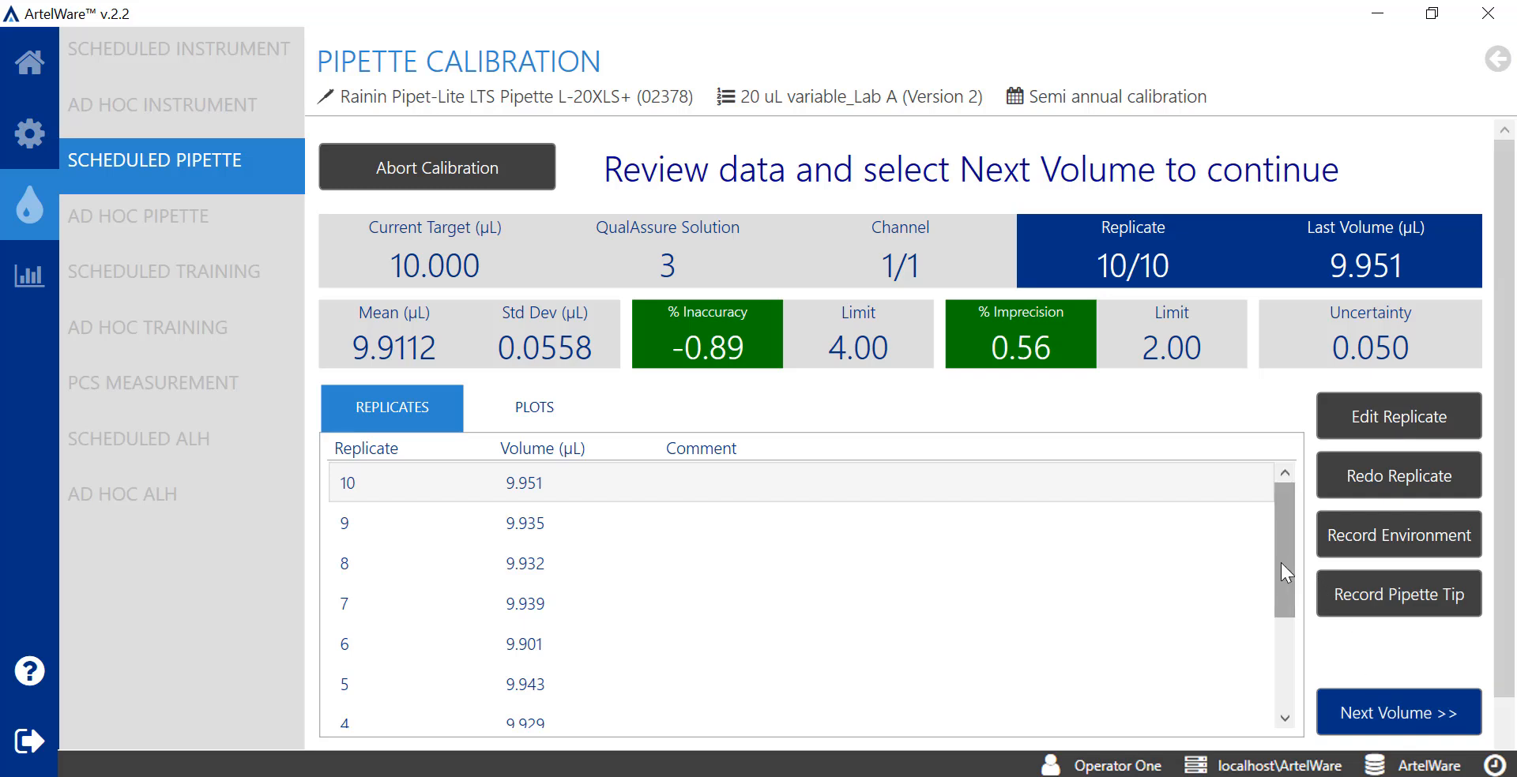
pyautogui.moveTo(1278, 561); pyautogui.dragTo(1313, 460)
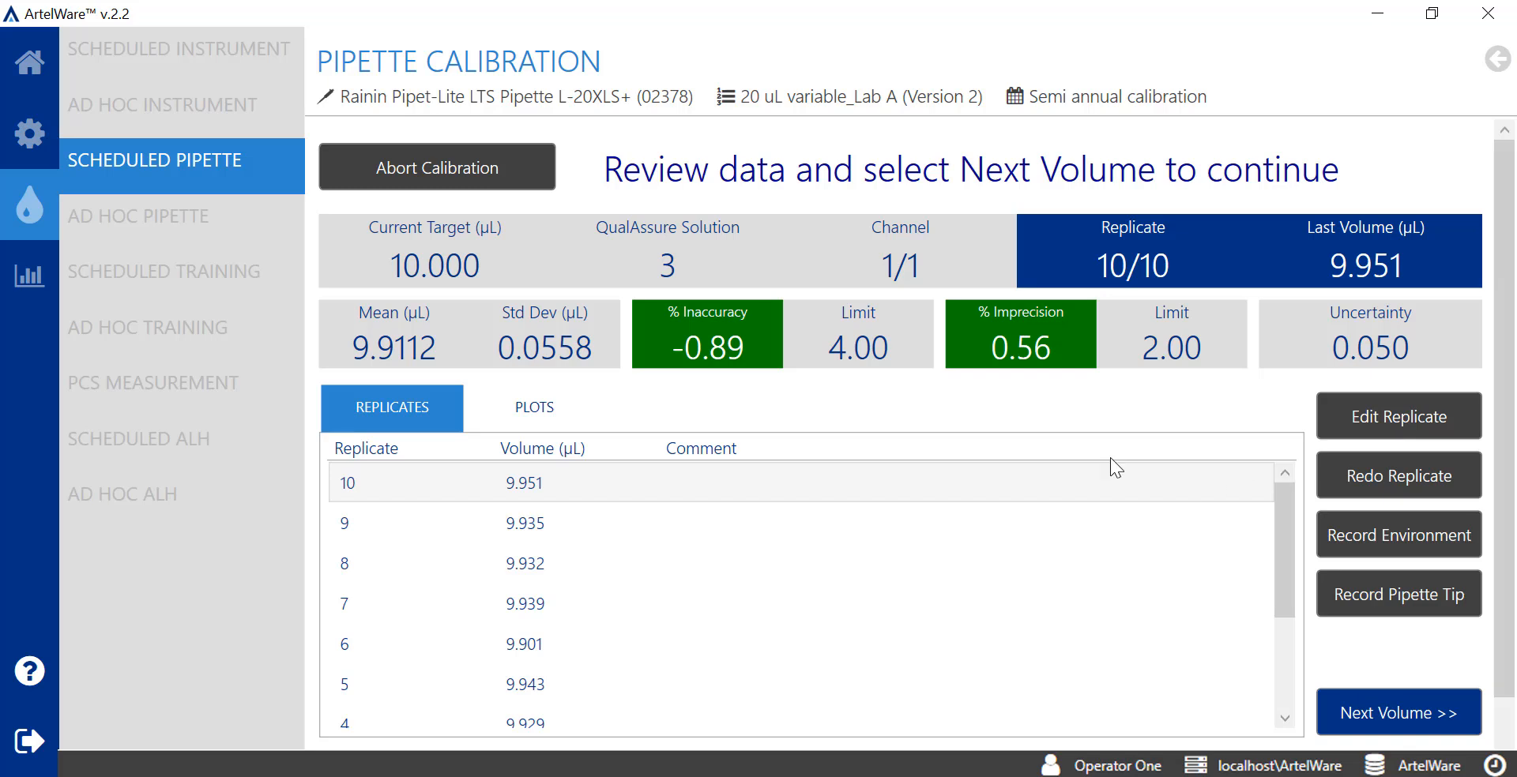
pyautogui.click(535, 409)
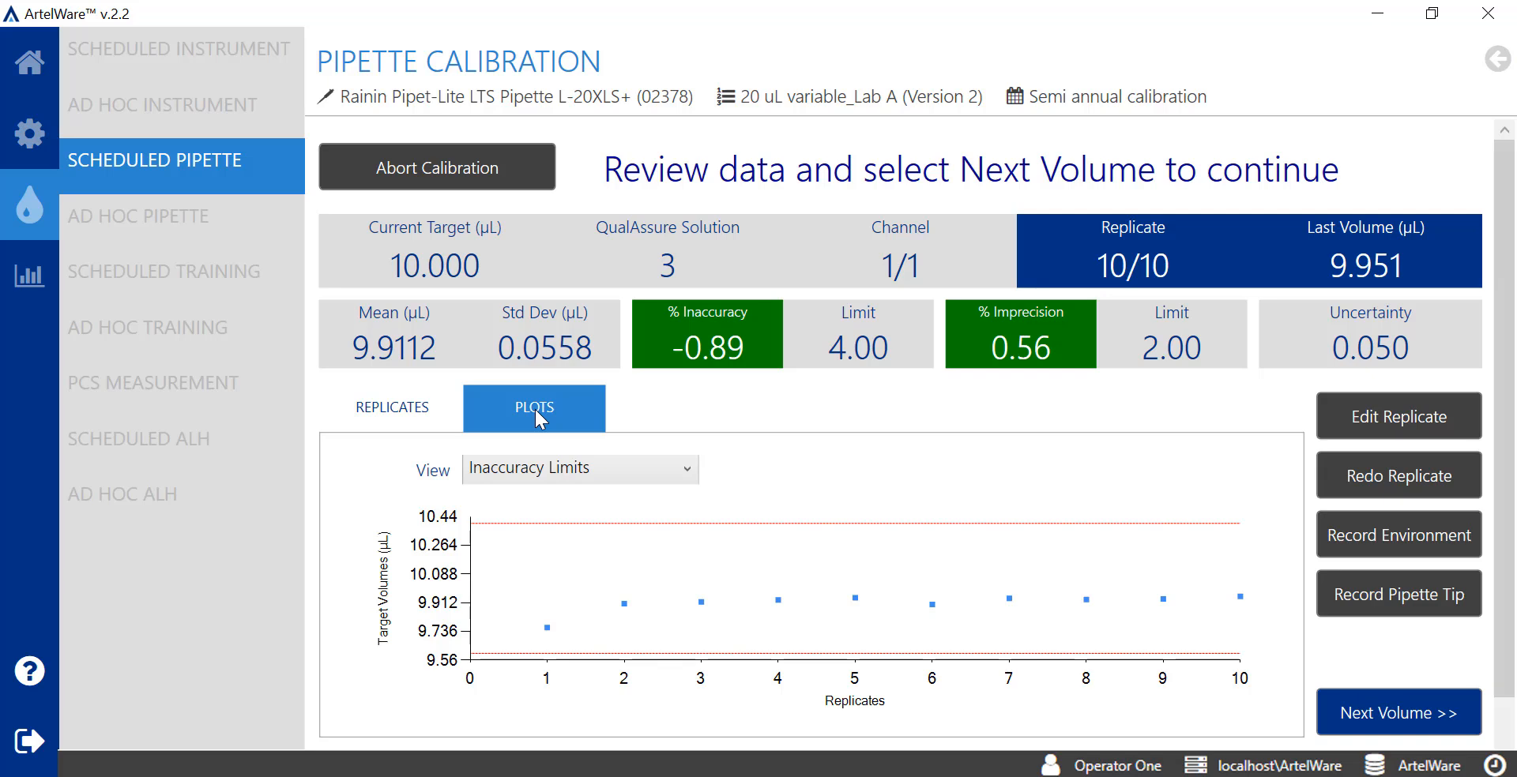
pyautogui.click(409, 411)
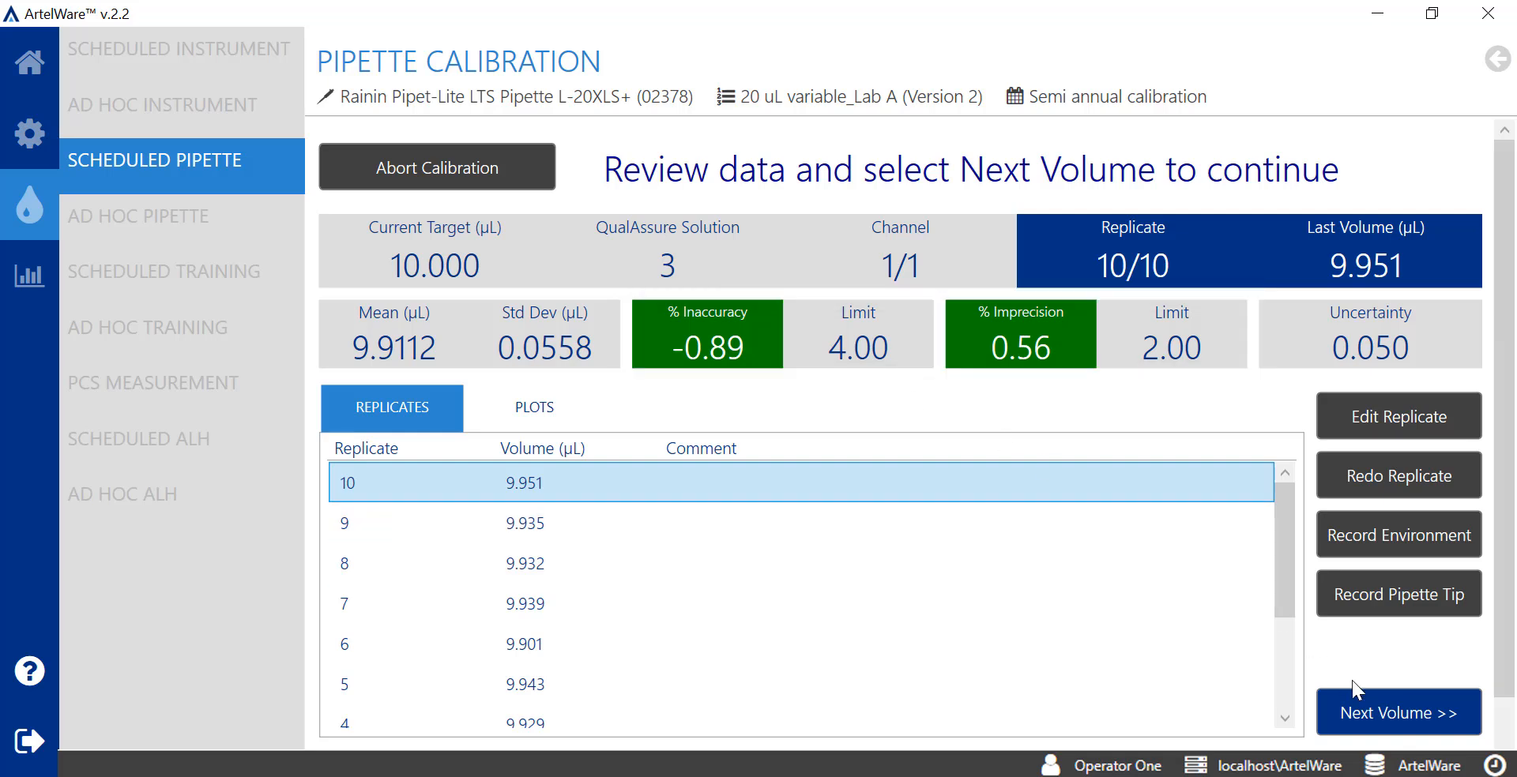
# Advance to the 20 µL target volume and scroll through its ten replicate readings
pyautogui.click(1462, 705)
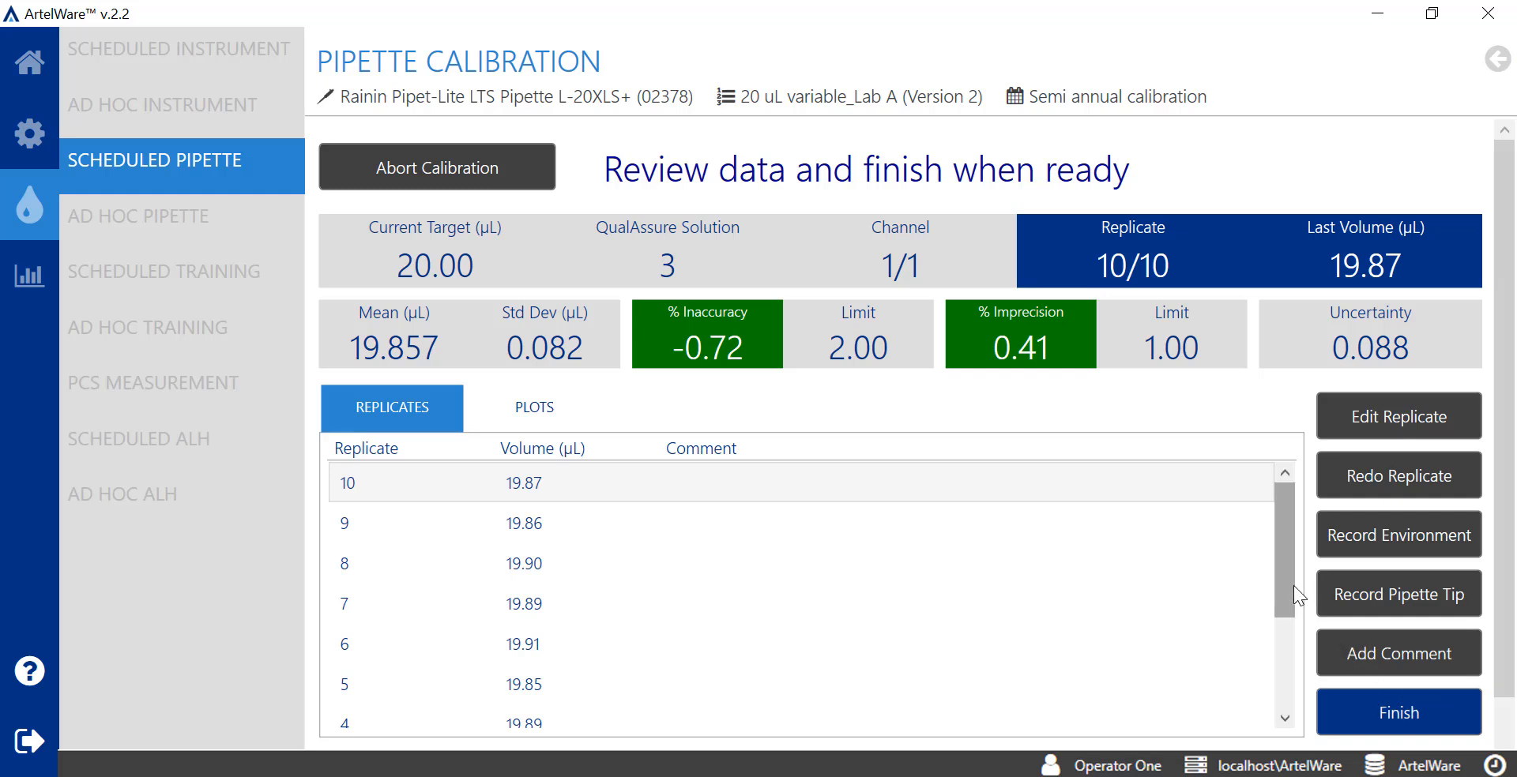
pyautogui.moveTo(1292, 586)
pyautogui.mouseDown()
pyautogui.moveTo(1291, 686)
pyautogui.moveTo(1293, 607)
pyautogui.mouseUp()
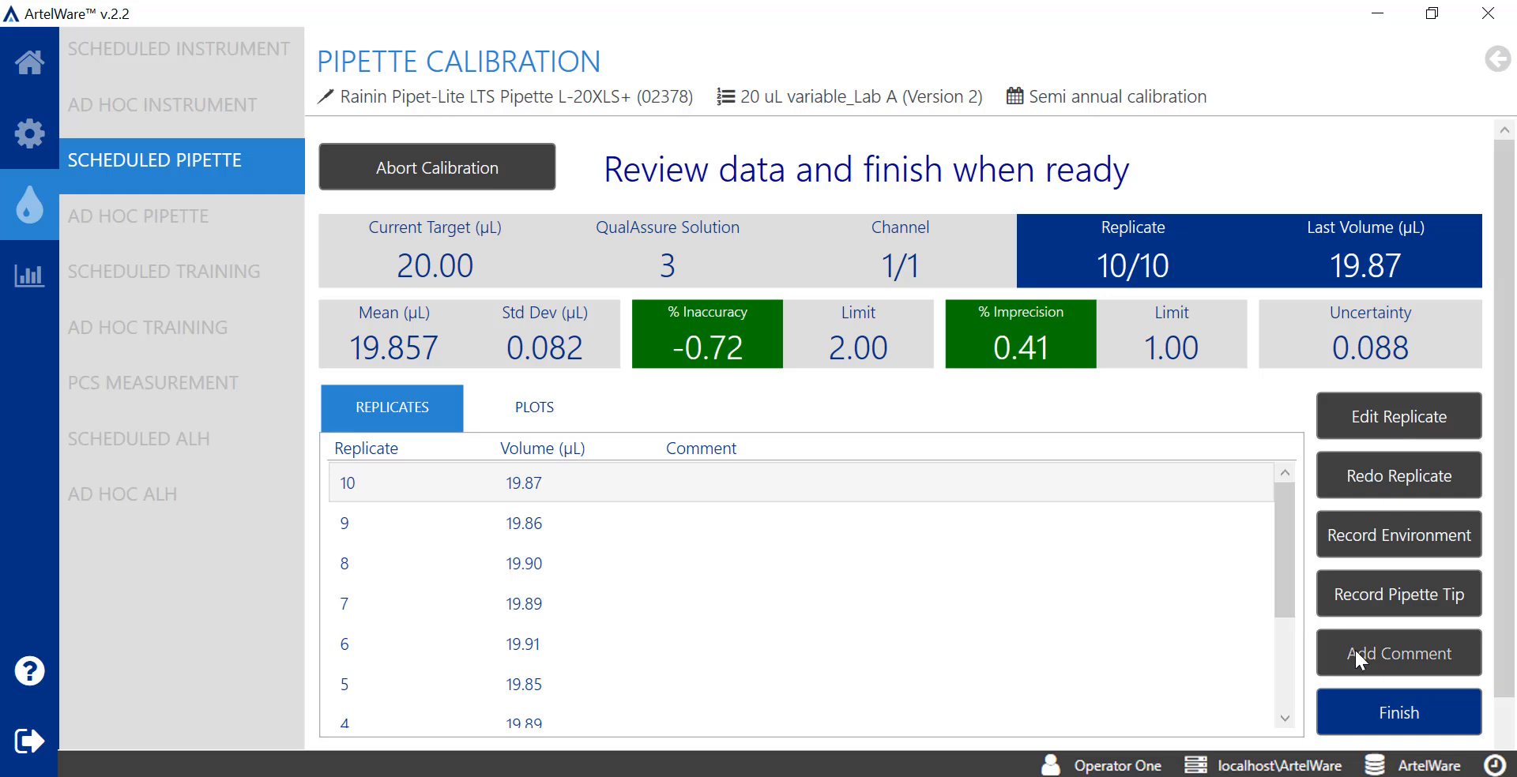
# Add the general comment 'changed seal and oring' to the calibration
pyautogui.click(1463, 661)
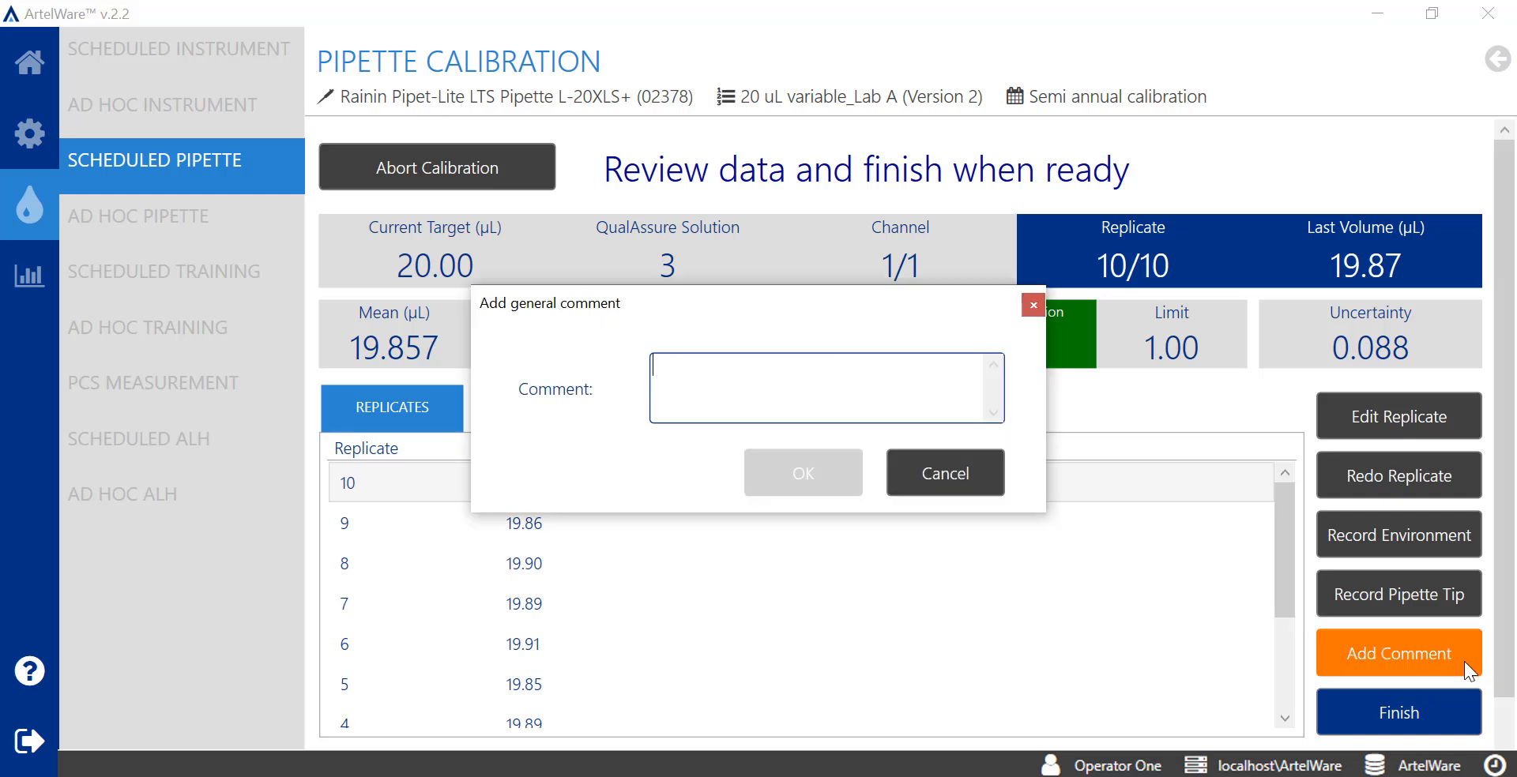
pyautogui.write('changed seal and oring')
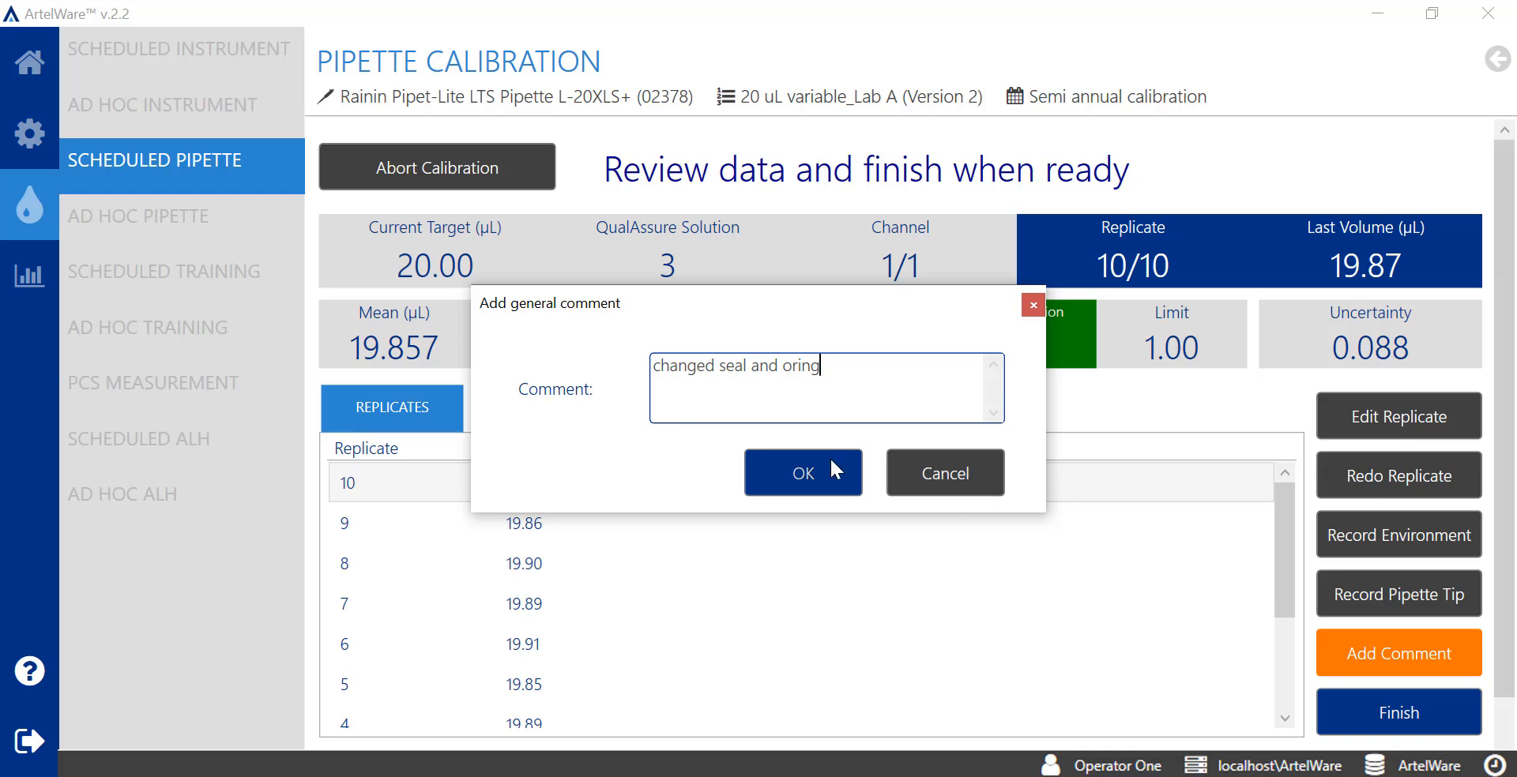
pyautogui.click(858, 472)
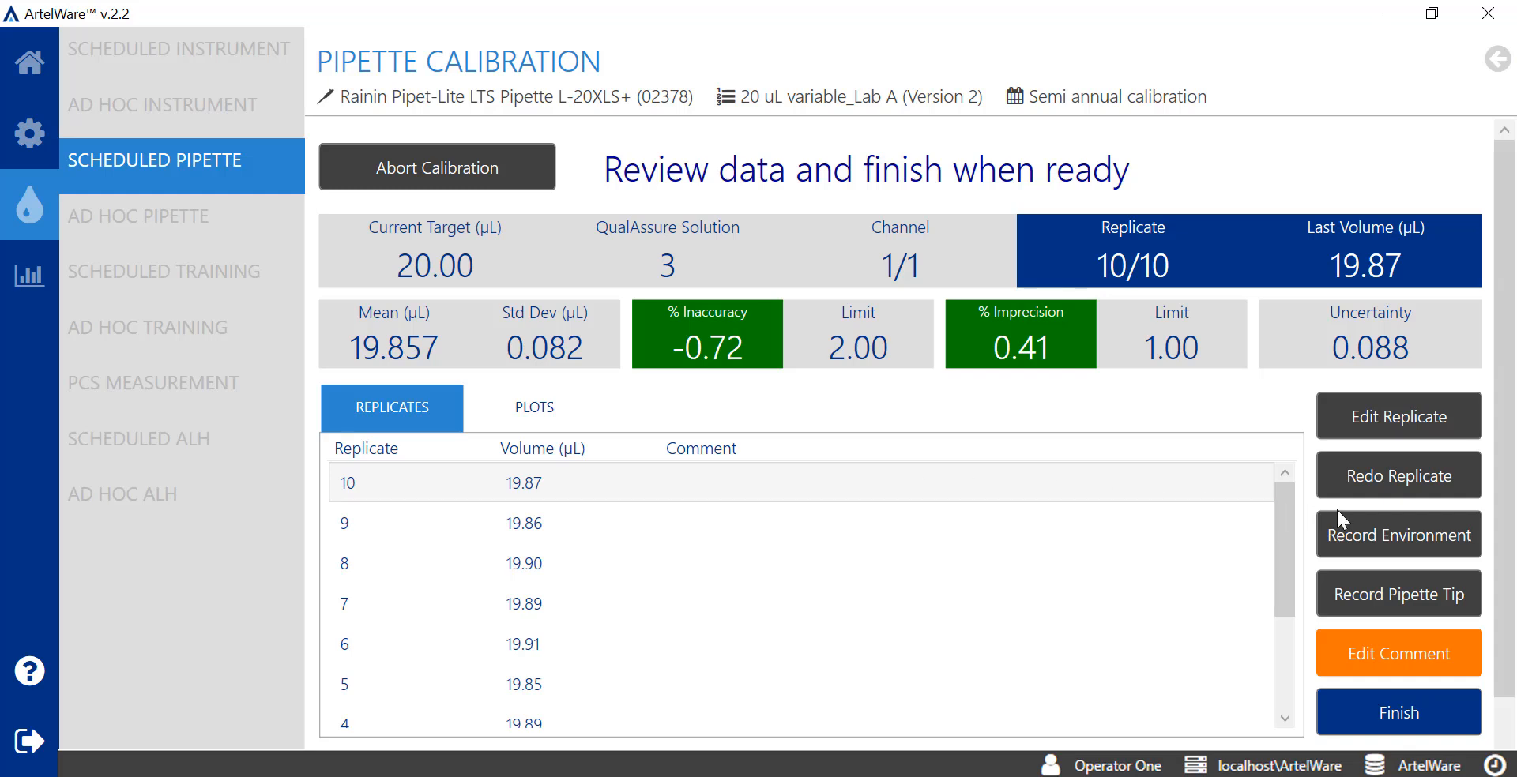
# Record environmental conditions of 23 °C, 67% humidity and 1012 hPa pressure
pyautogui.click(1465, 548)
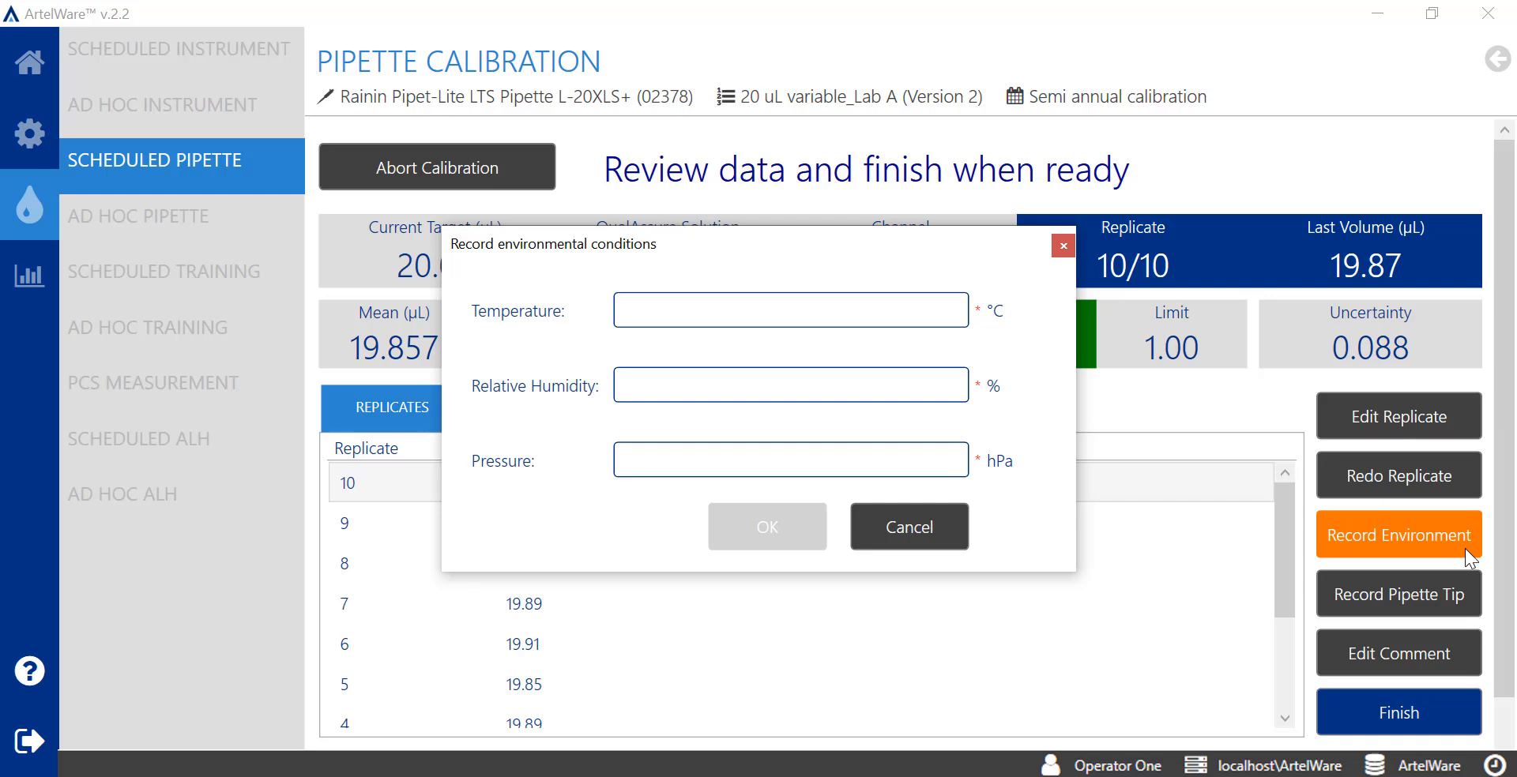
pyautogui.write('1012')
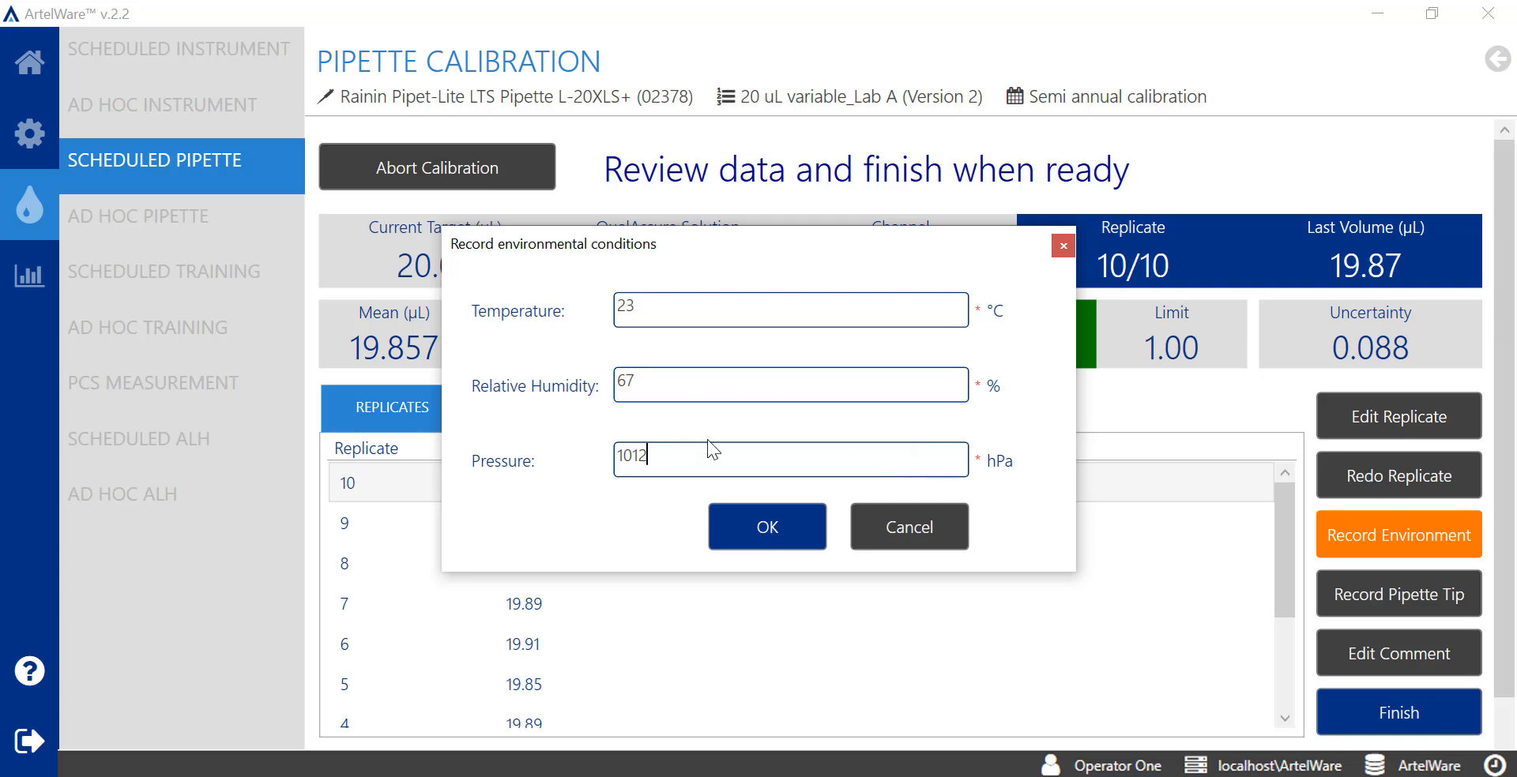
pyautogui.click(811, 545)
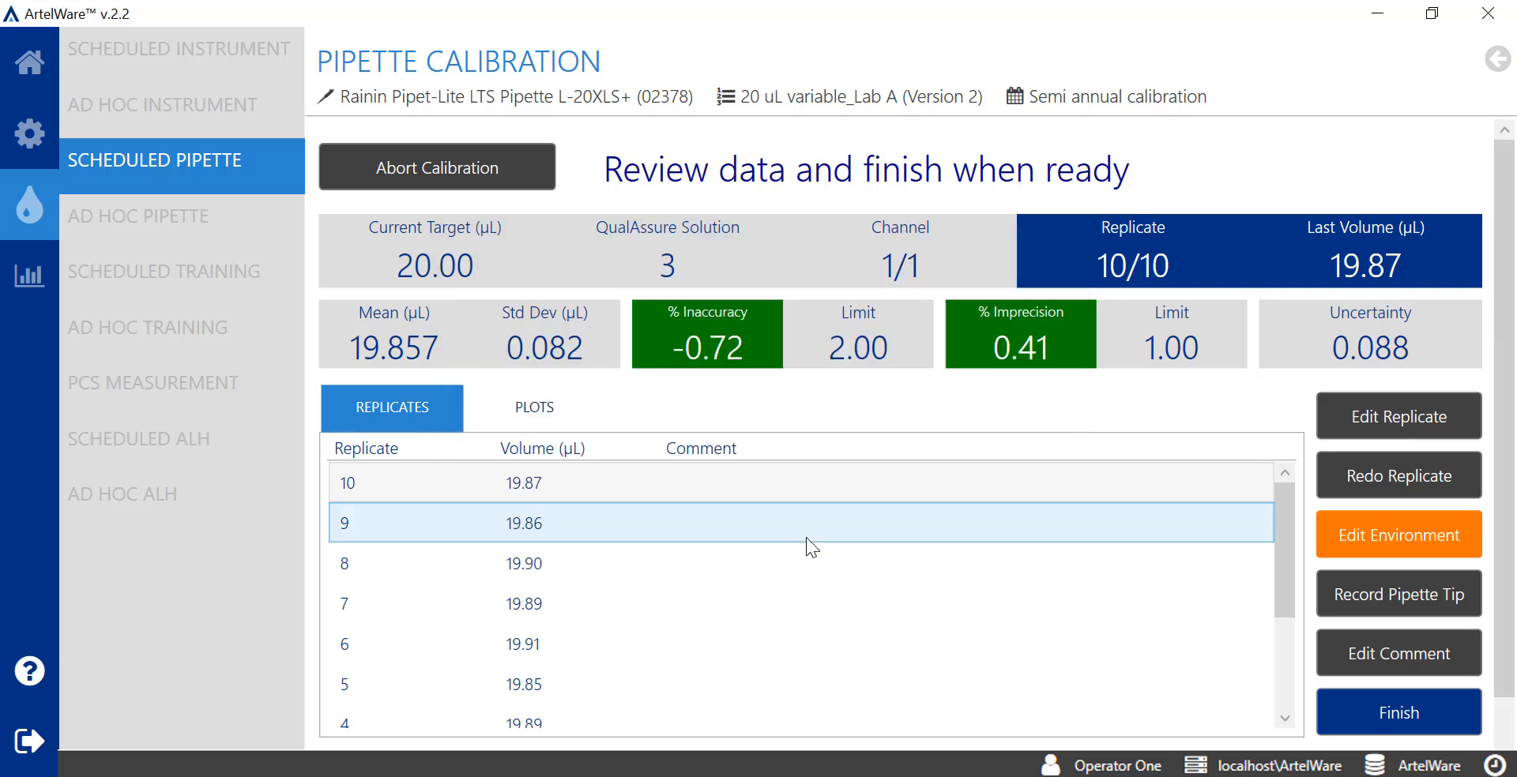
# Add a new tip type: manufacturer Rainin, name 'LTS filter tips', description 'red rack'
pyautogui.click(1472, 601)
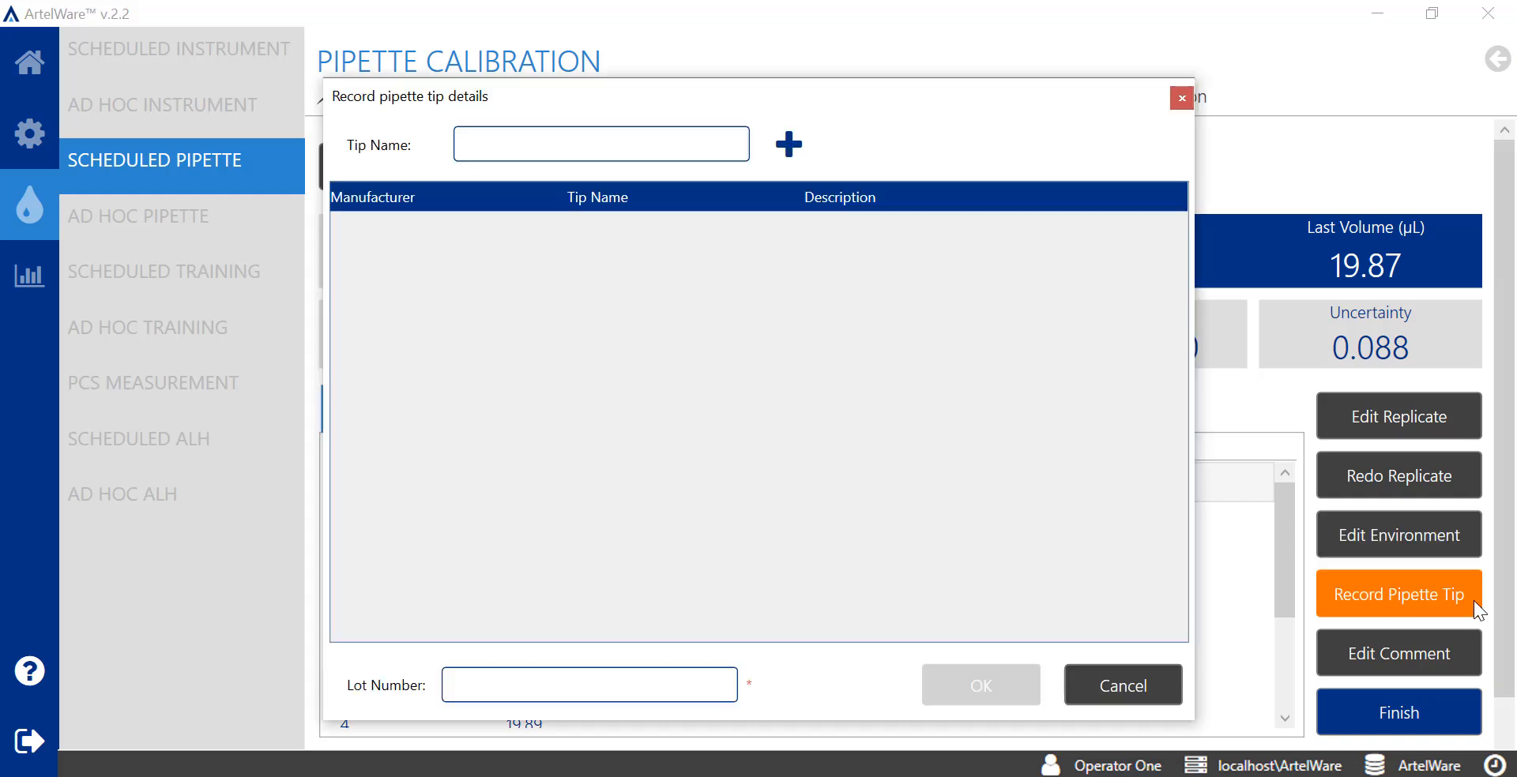
pyautogui.click(796, 150)
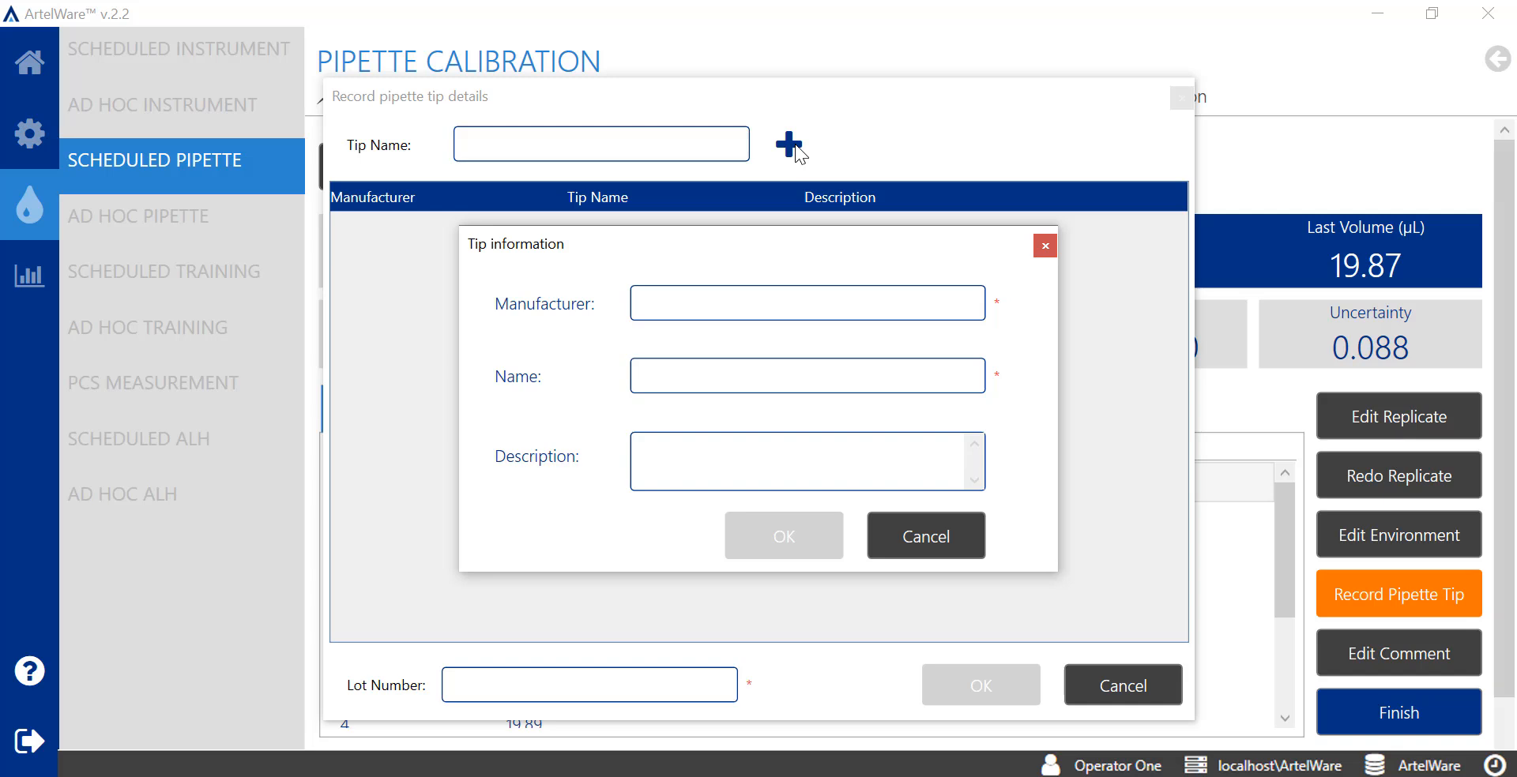
pyautogui.write('Rainin')
pyautogui.press('Tab')
pyautogui.write('LTS filter tips')
pyautogui.click(654, 452)
pyautogui.write('red rack')
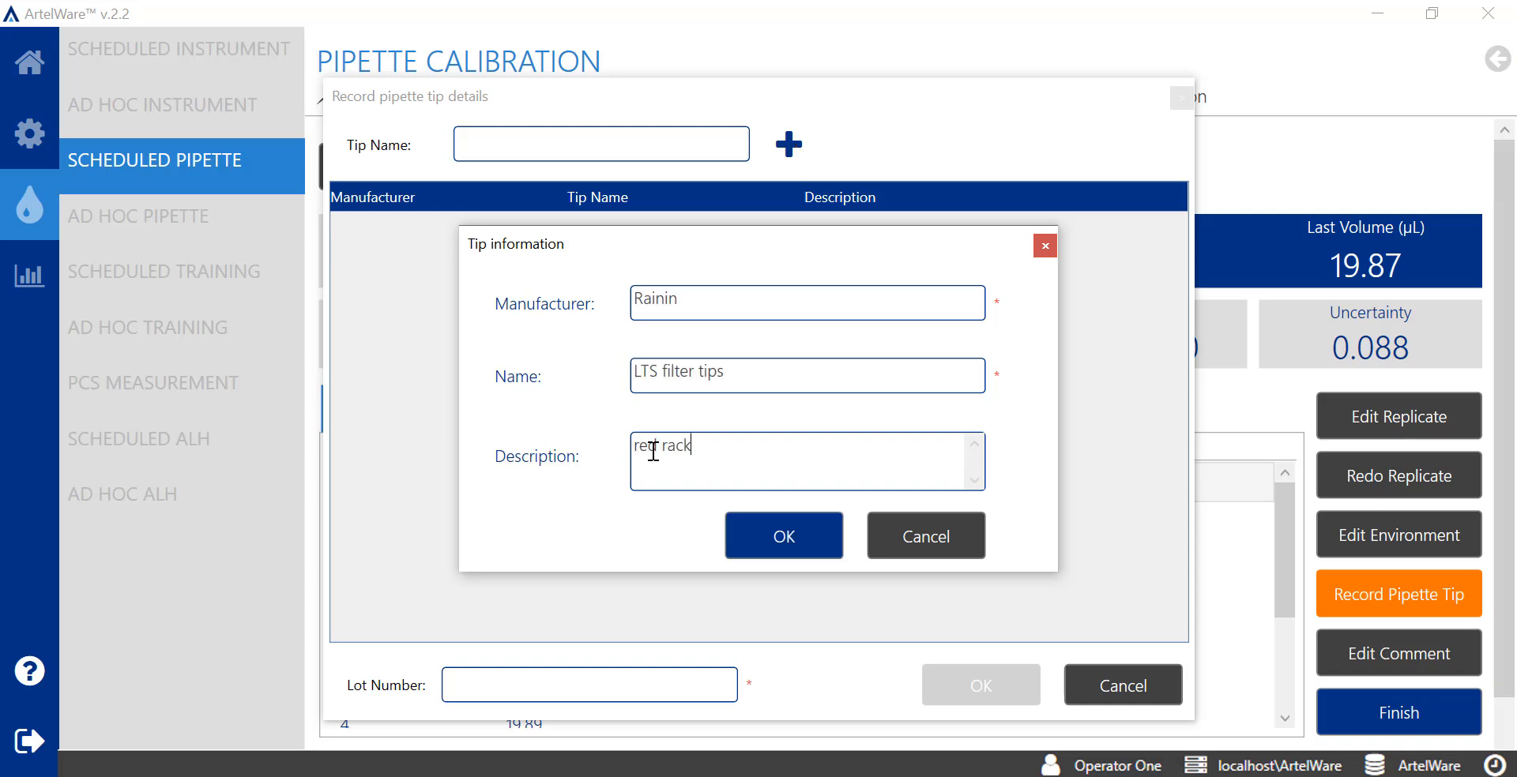
pyautogui.click(828, 544)
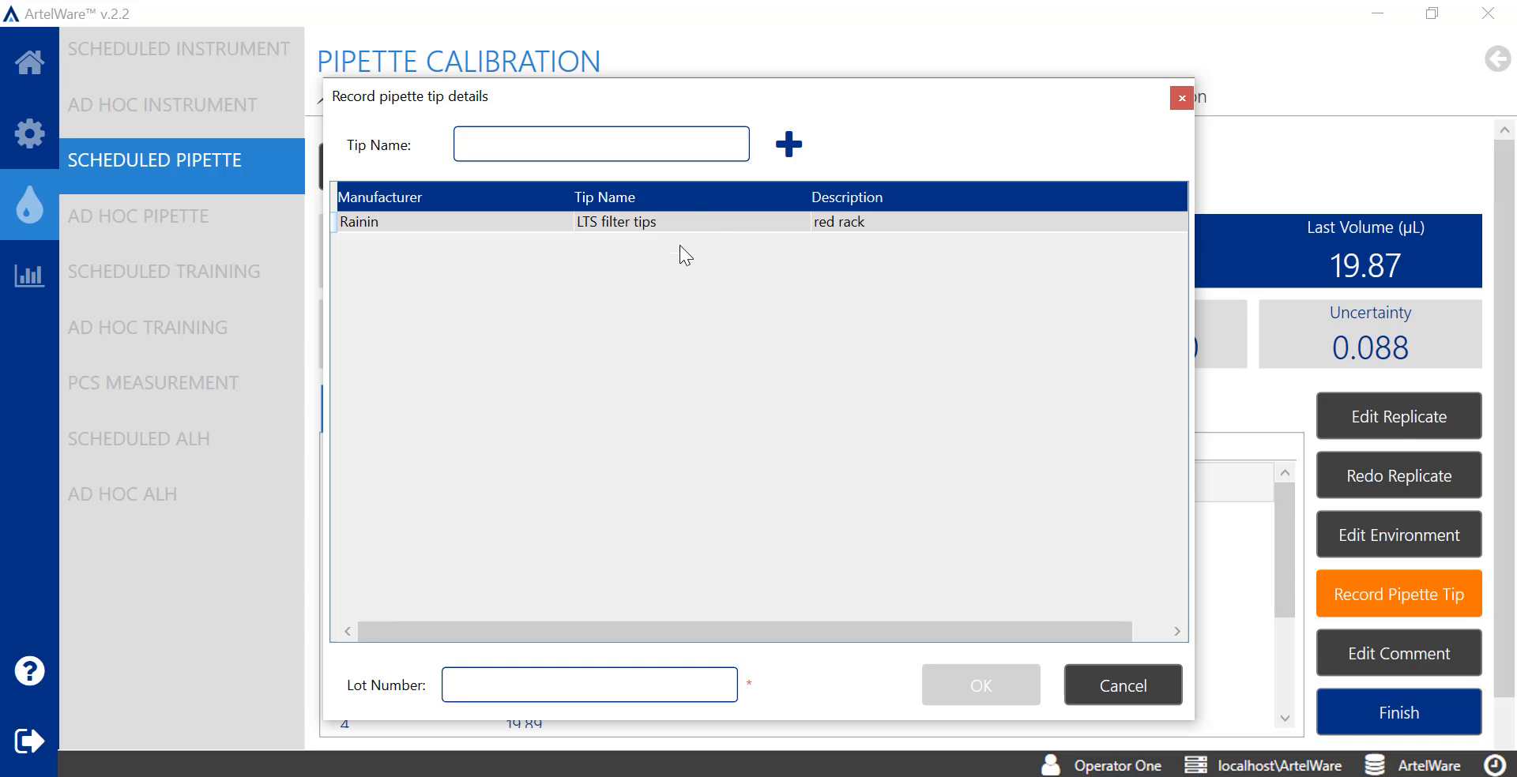
# Enter tip lot number JUF64589 and save the pipette tip details
pyautogui.click(594, 699)
pyautogui.write('JUF64589')
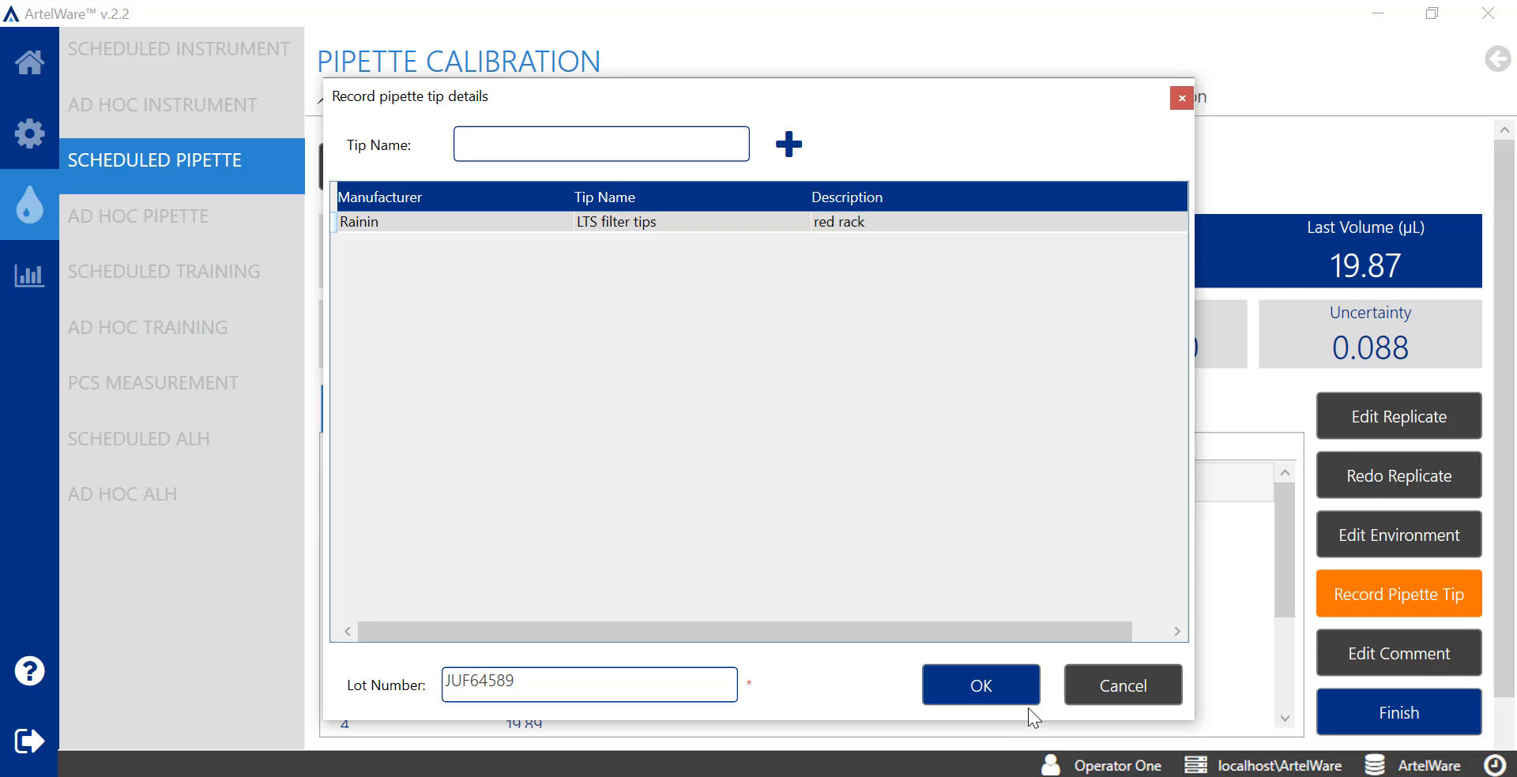
pyautogui.click(1011, 696)
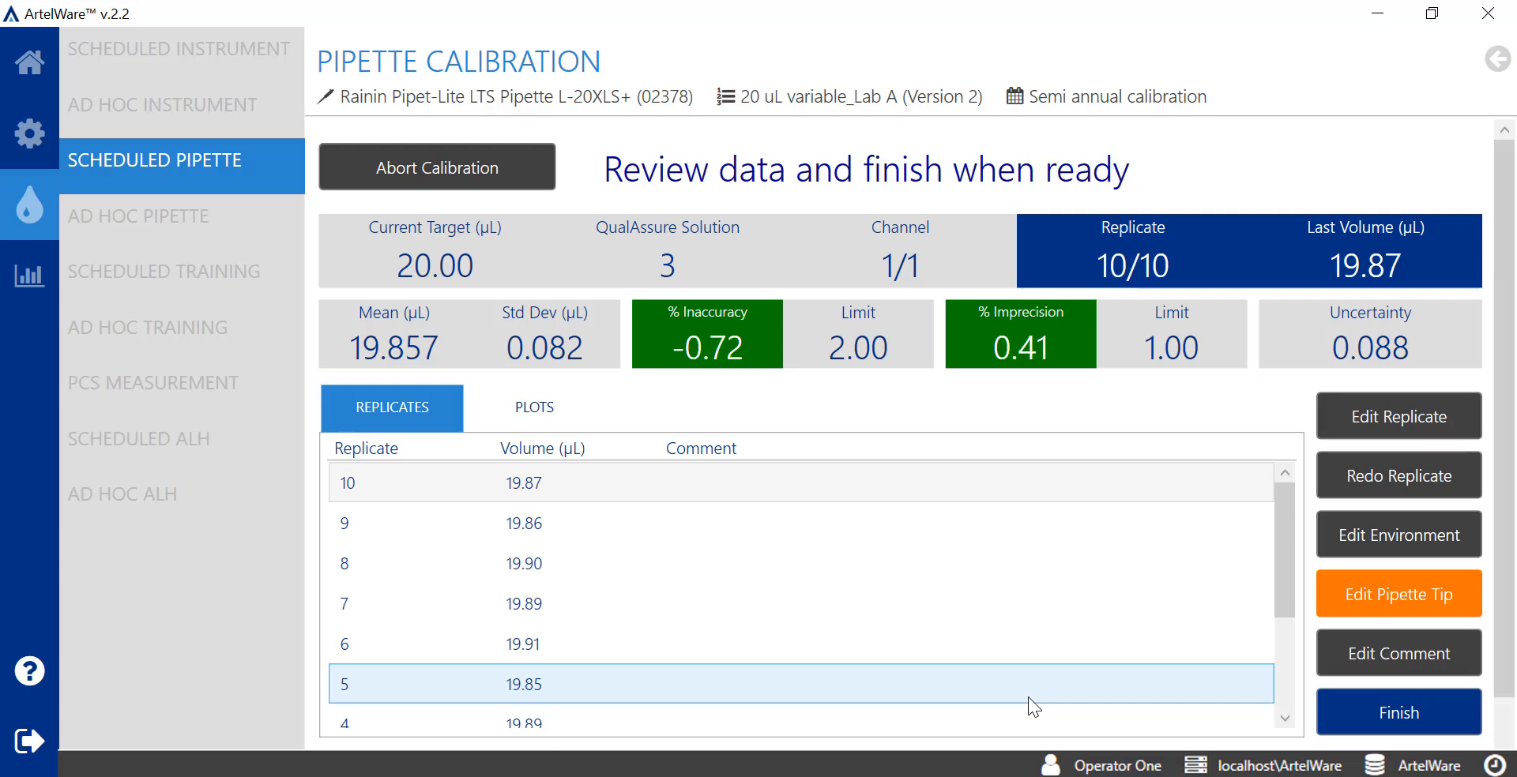
# Finish the calibration and e-sign it with the operator's user name and password
pyautogui.click(1466, 713)
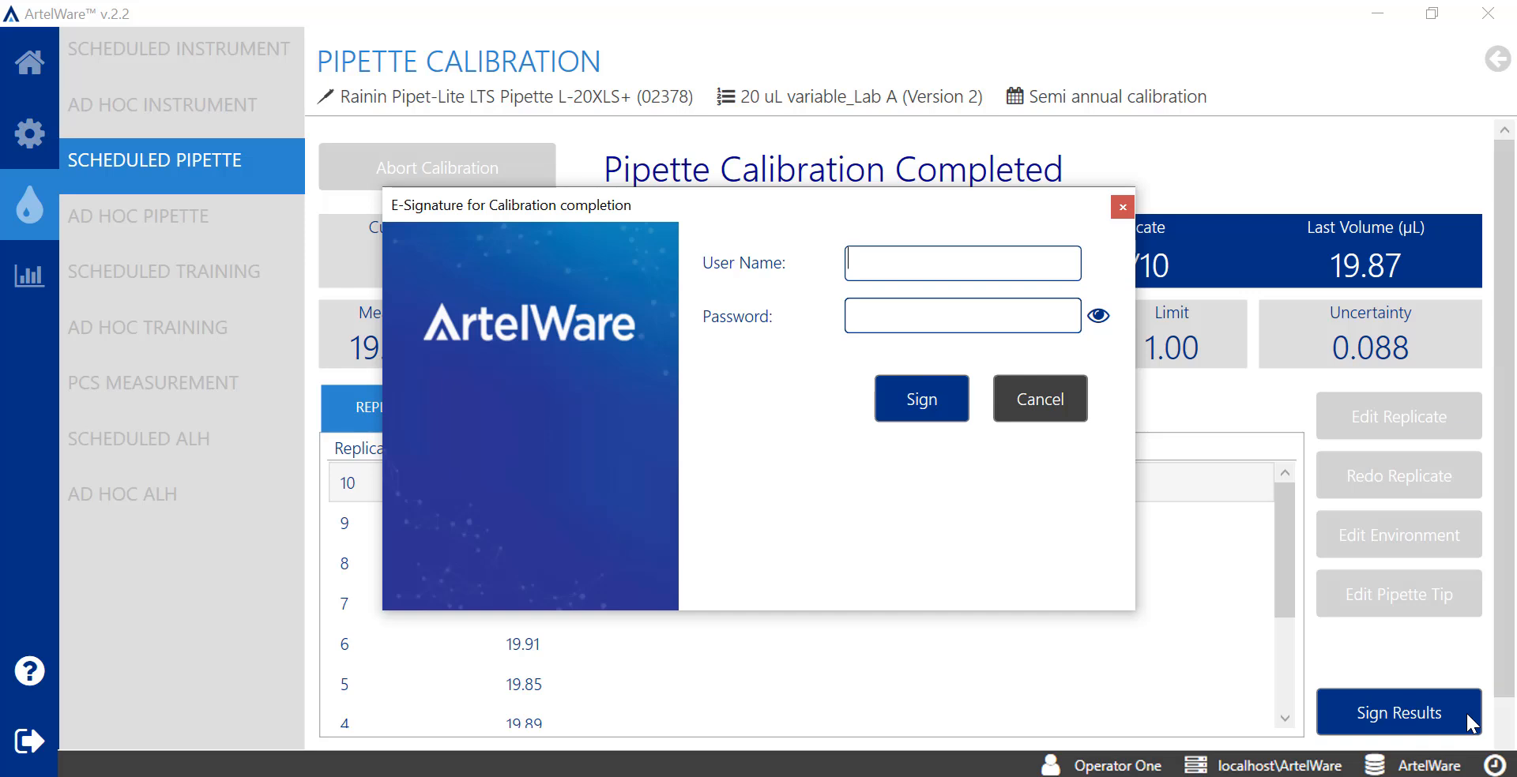
pyautogui.write('operator1')
pyautogui.press('Tab')
pyautogui.write('**************')
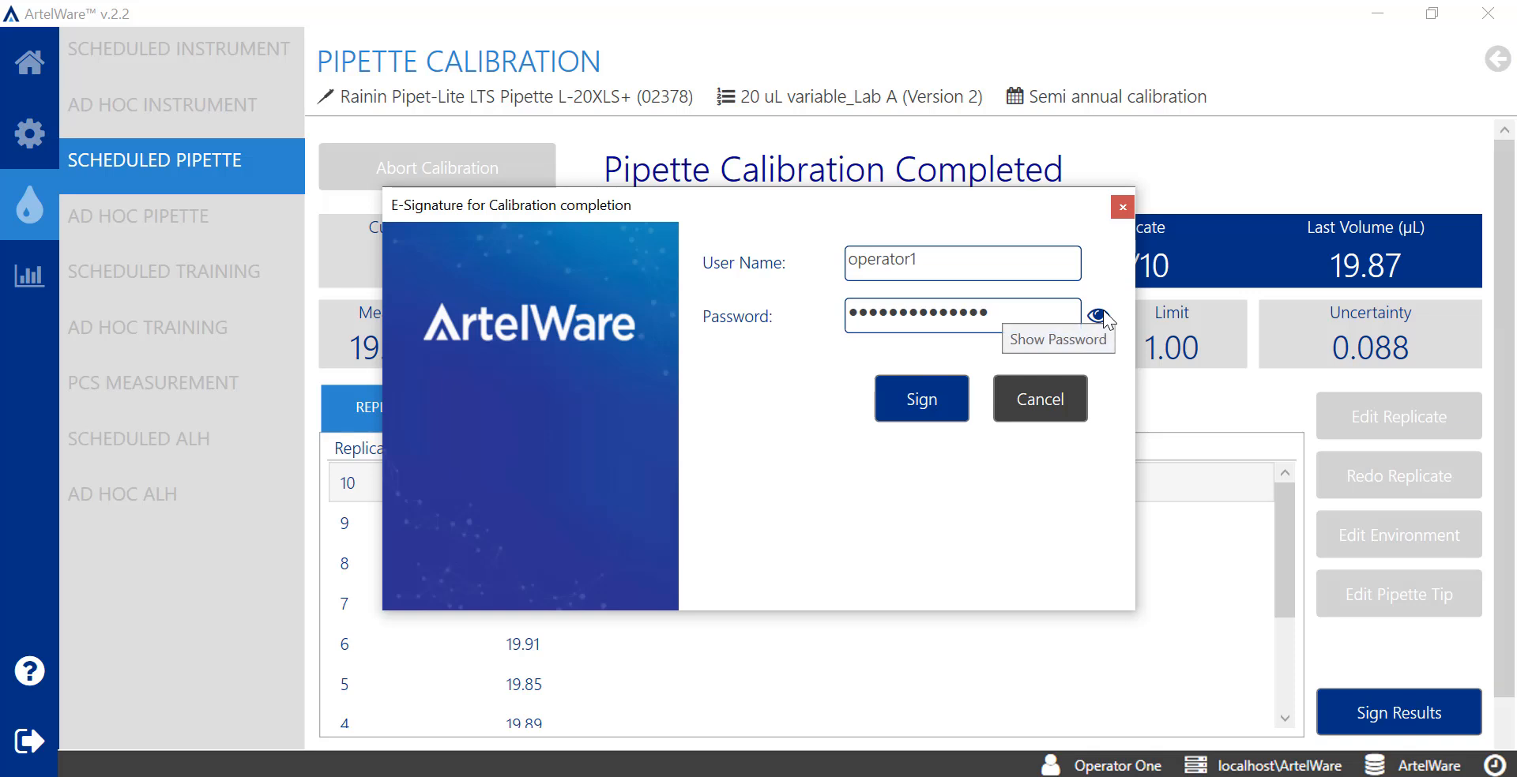
pyautogui.click(1098, 317)
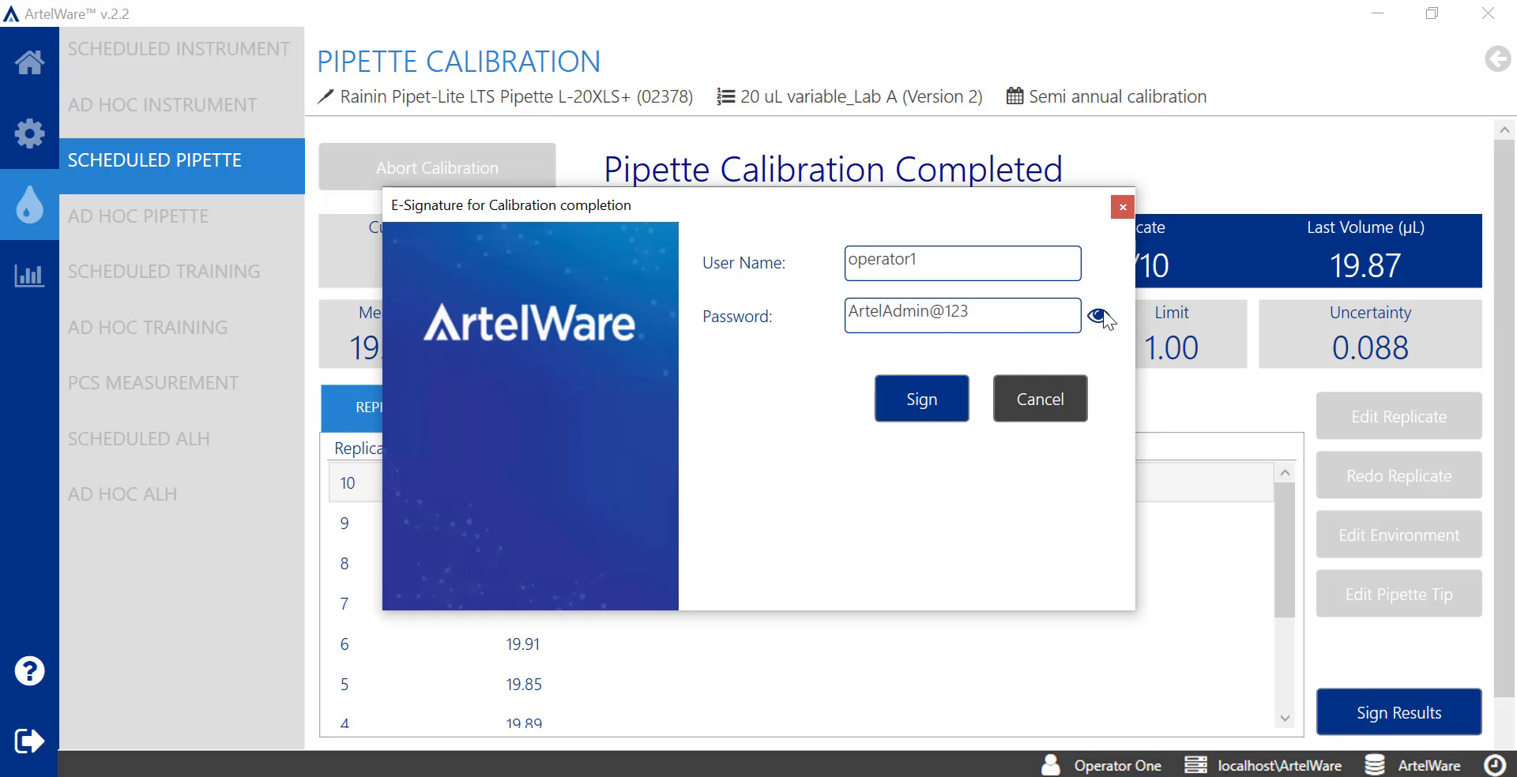
pyautogui.click(1103, 312)
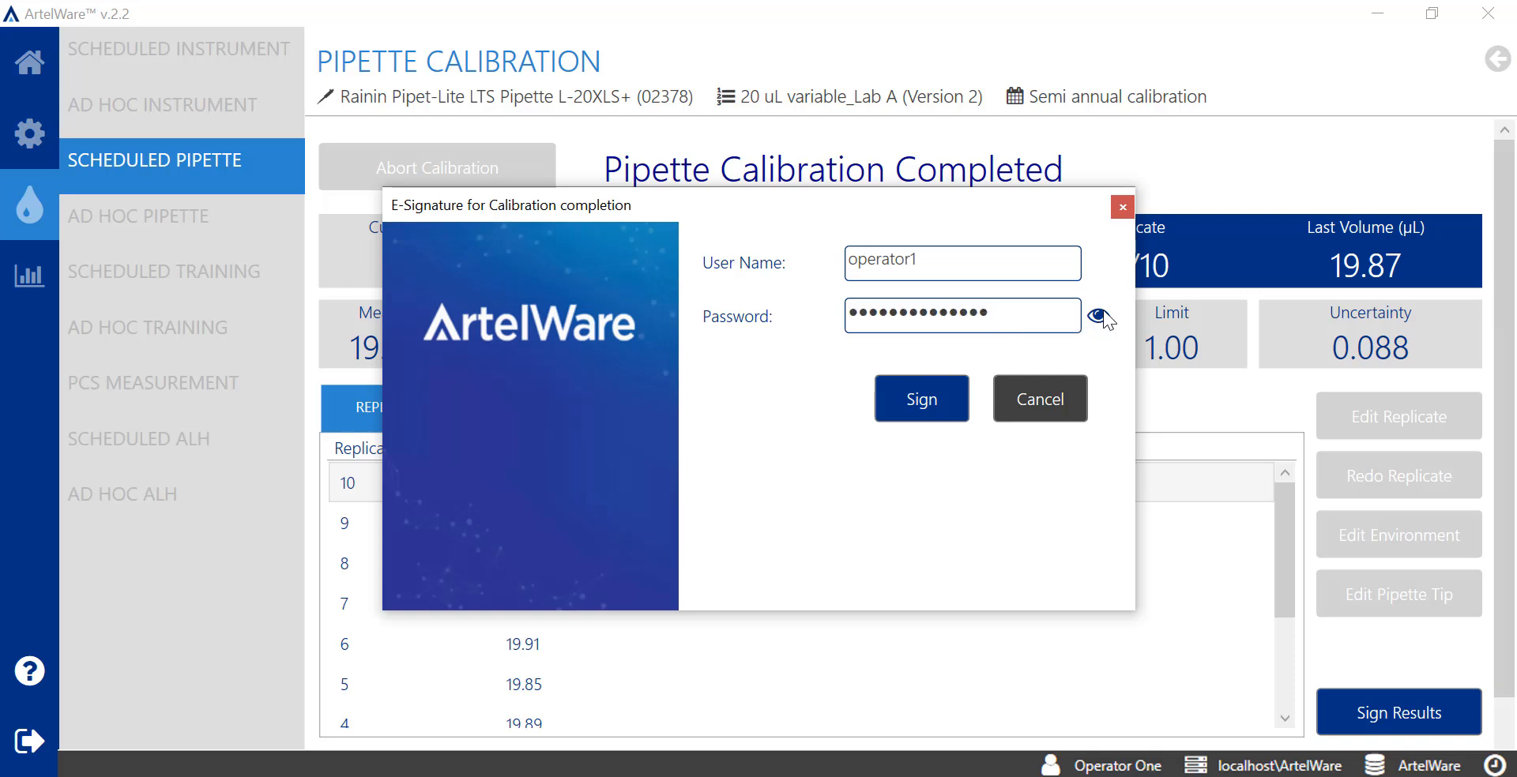
pyautogui.click(958, 406)
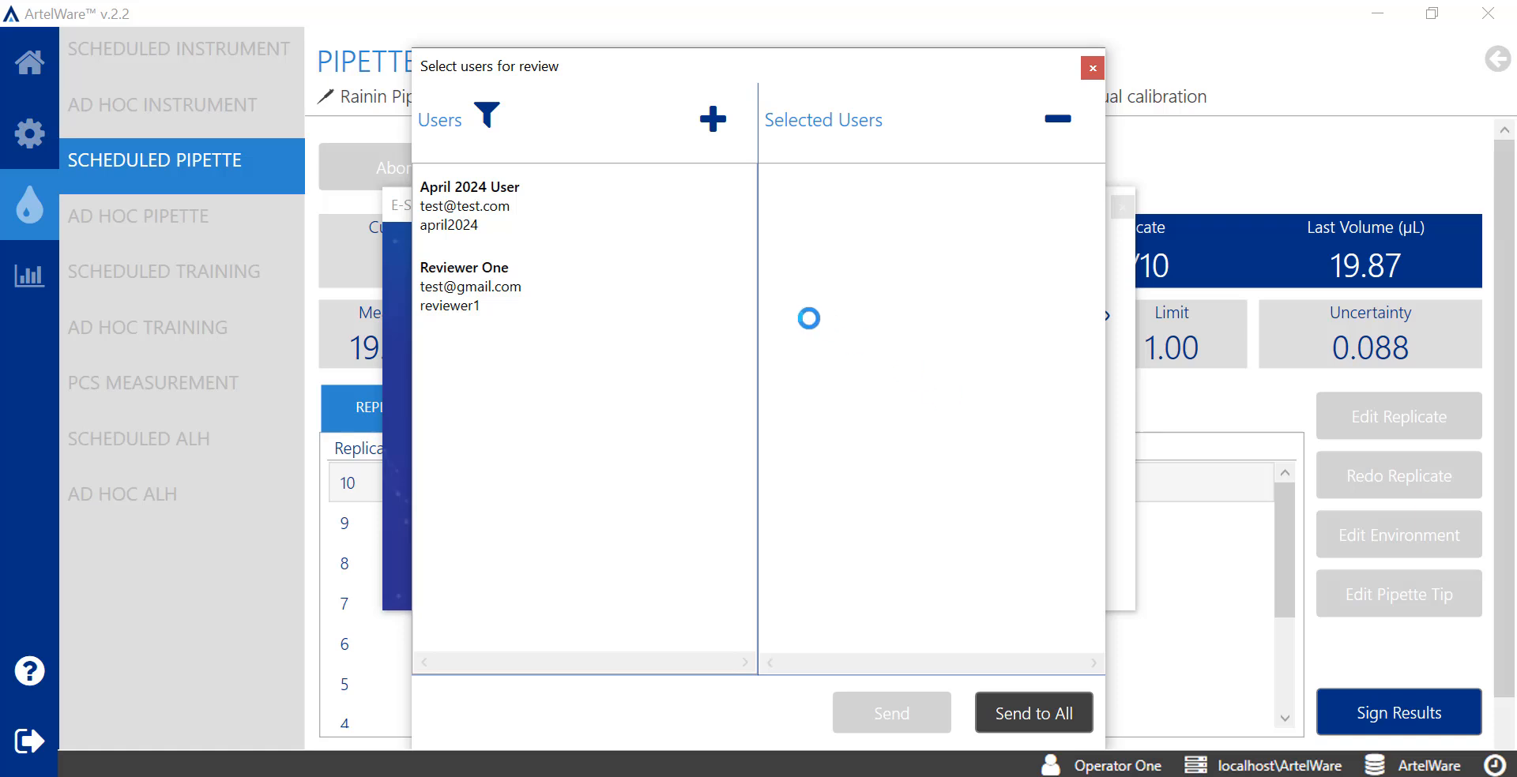
# Move the reviewer account from Users into Selected Users for review
pyautogui.click(564, 296)
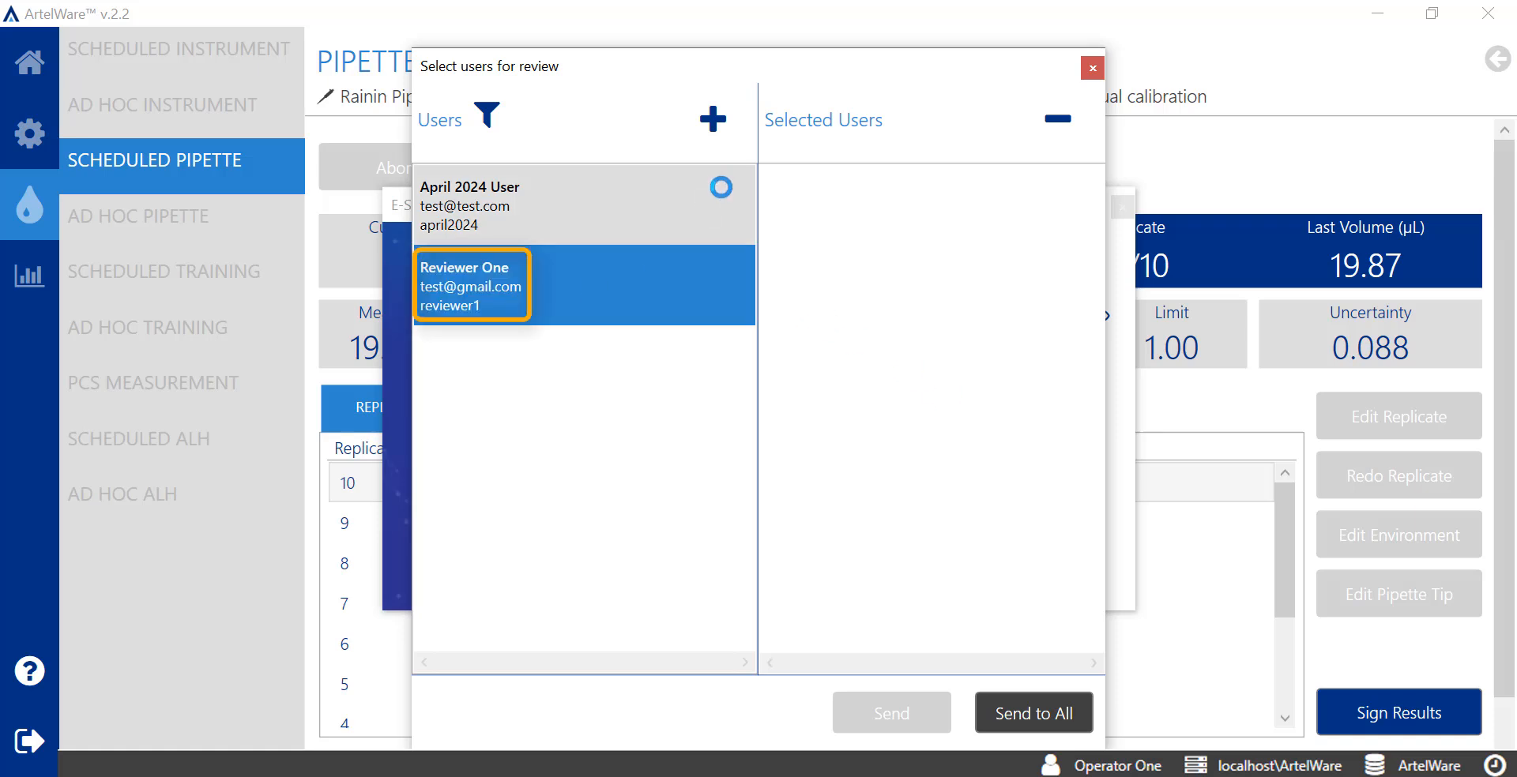
pyautogui.click(716, 120)
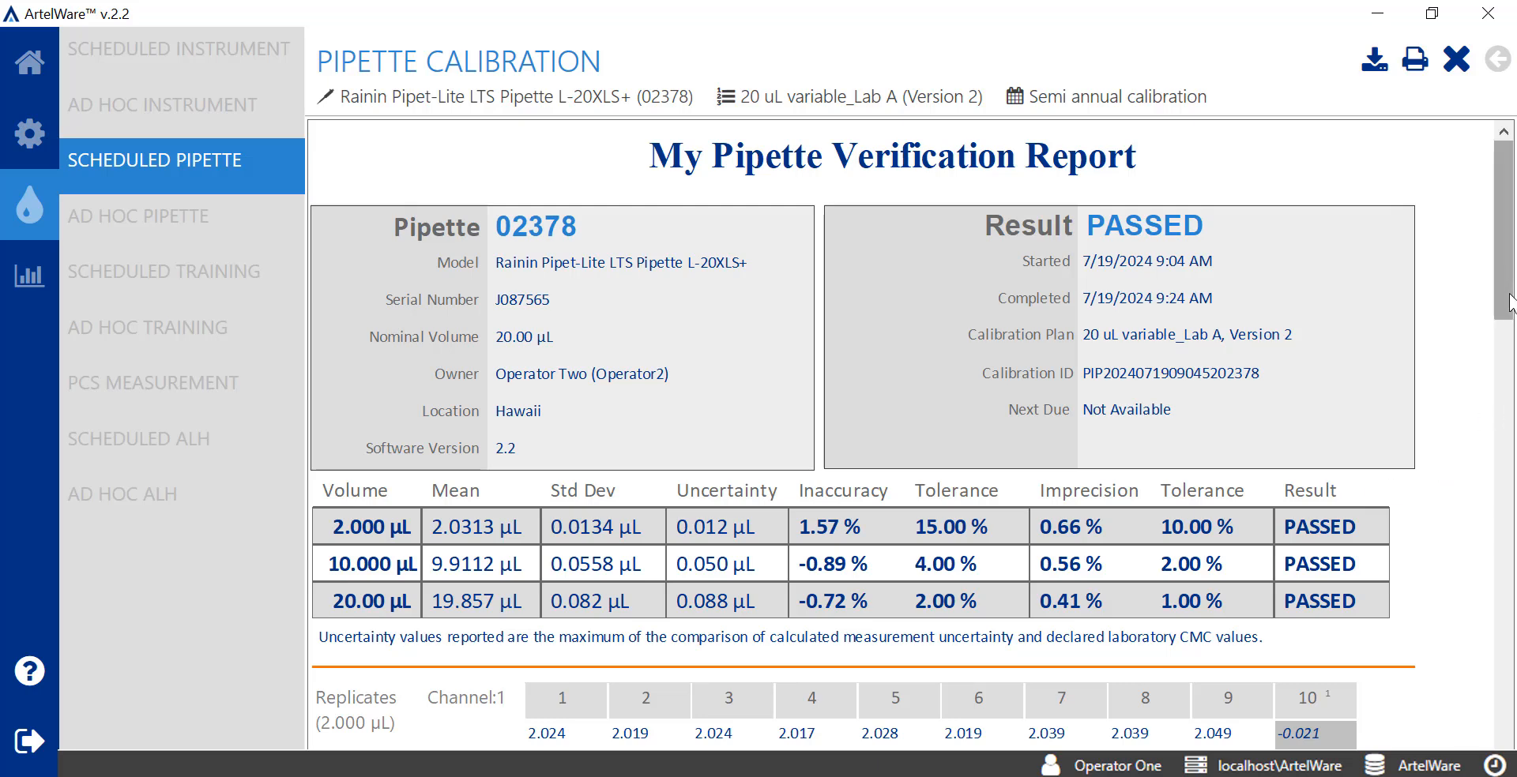
pyautogui.moveTo(1510, 294); pyautogui.dragTo(1505, 348)
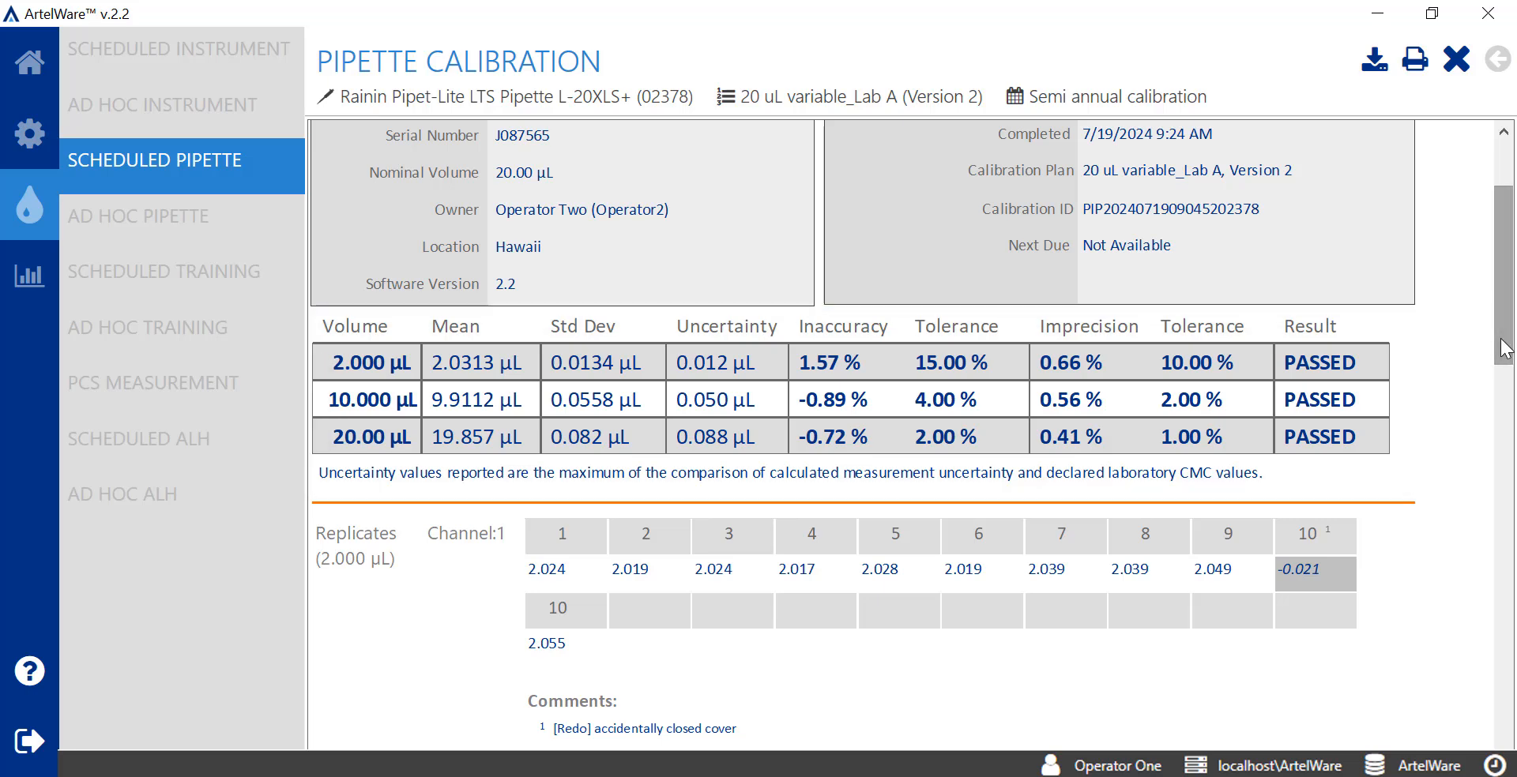
pyautogui.moveTo(1504, 348); pyautogui.dragTo(1507, 429)
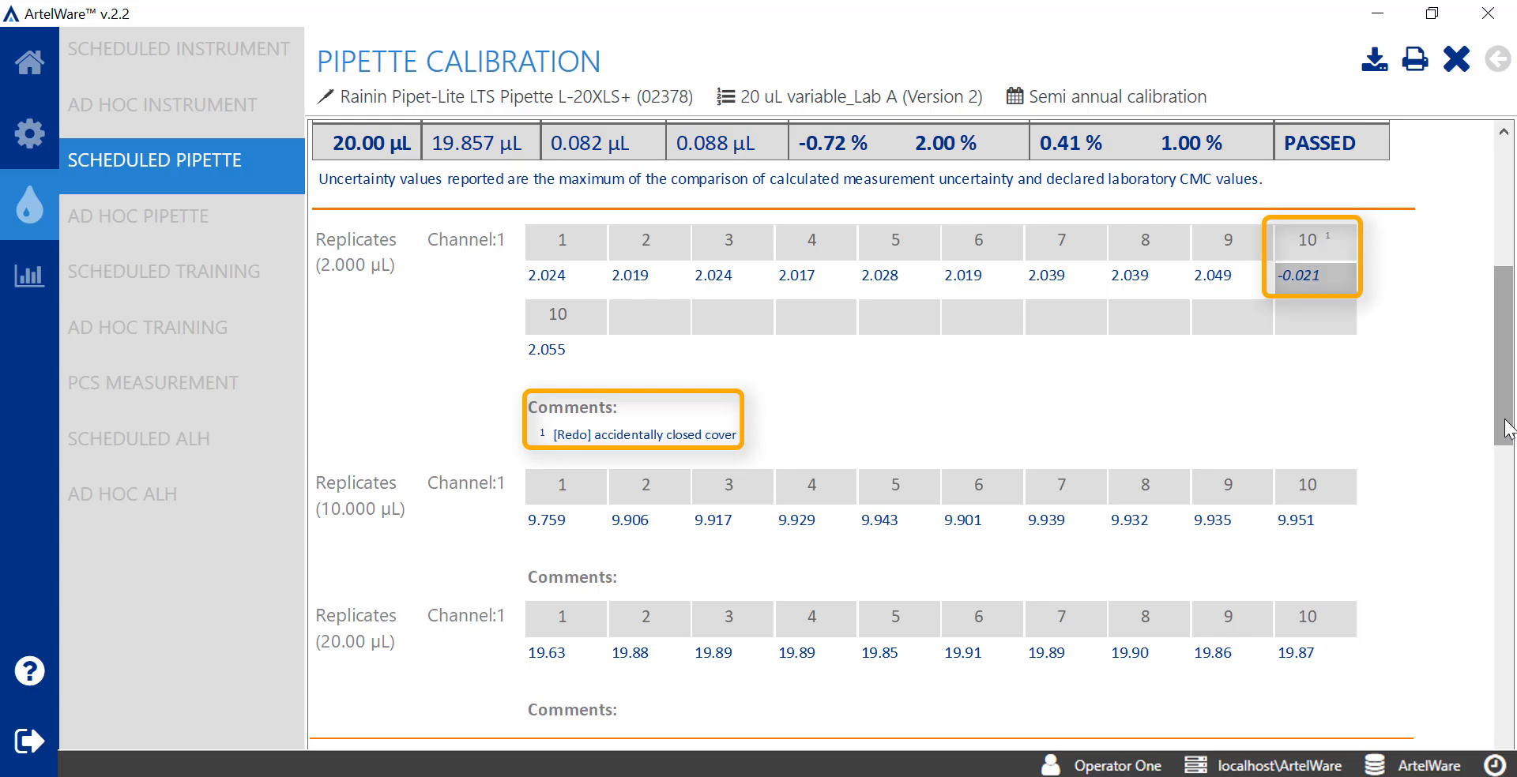
pyautogui.moveTo(1508, 431); pyautogui.dragTo(1513, 577)
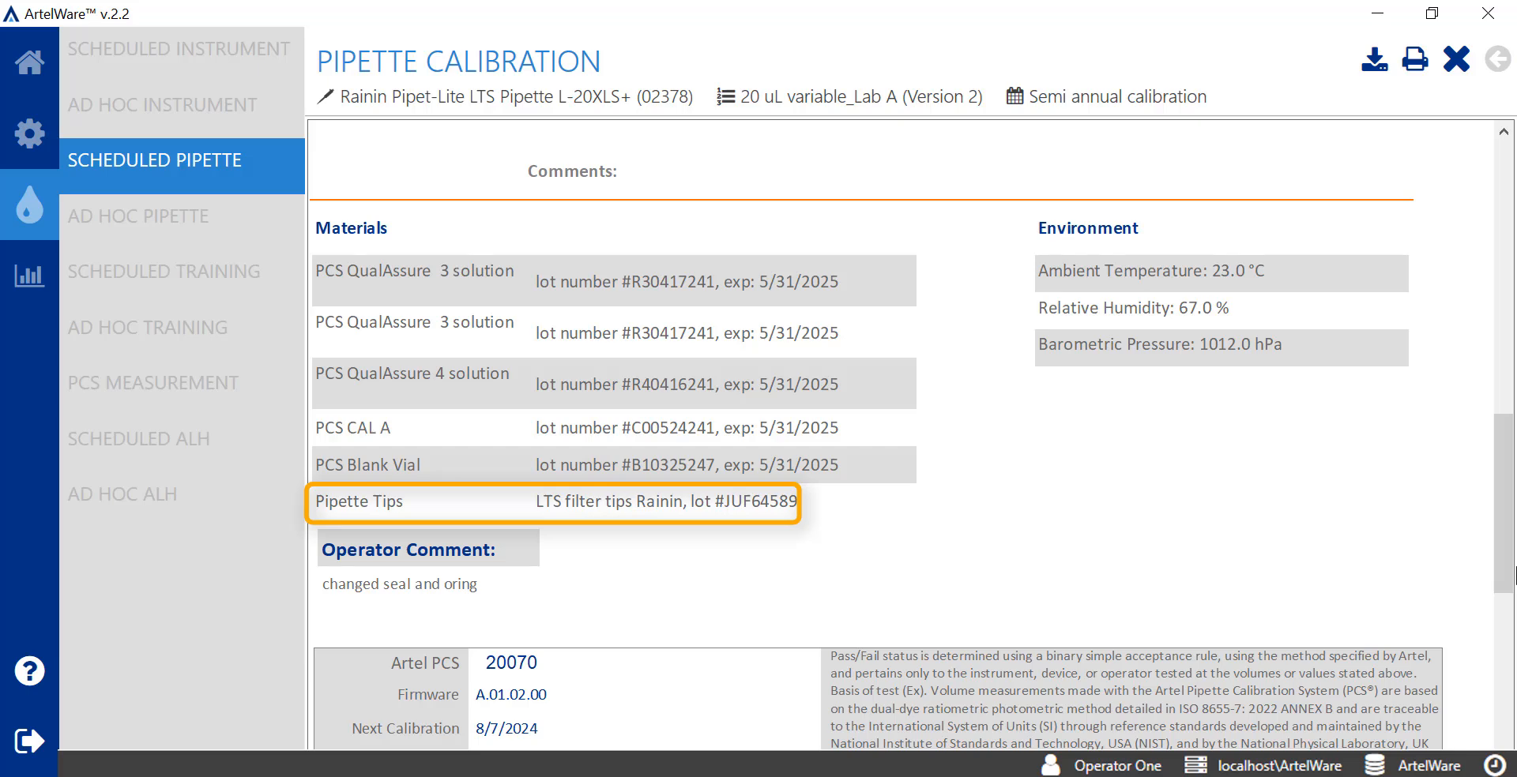
pyautogui.moveTo(1515, 577); pyautogui.dragTo(1515, 694)
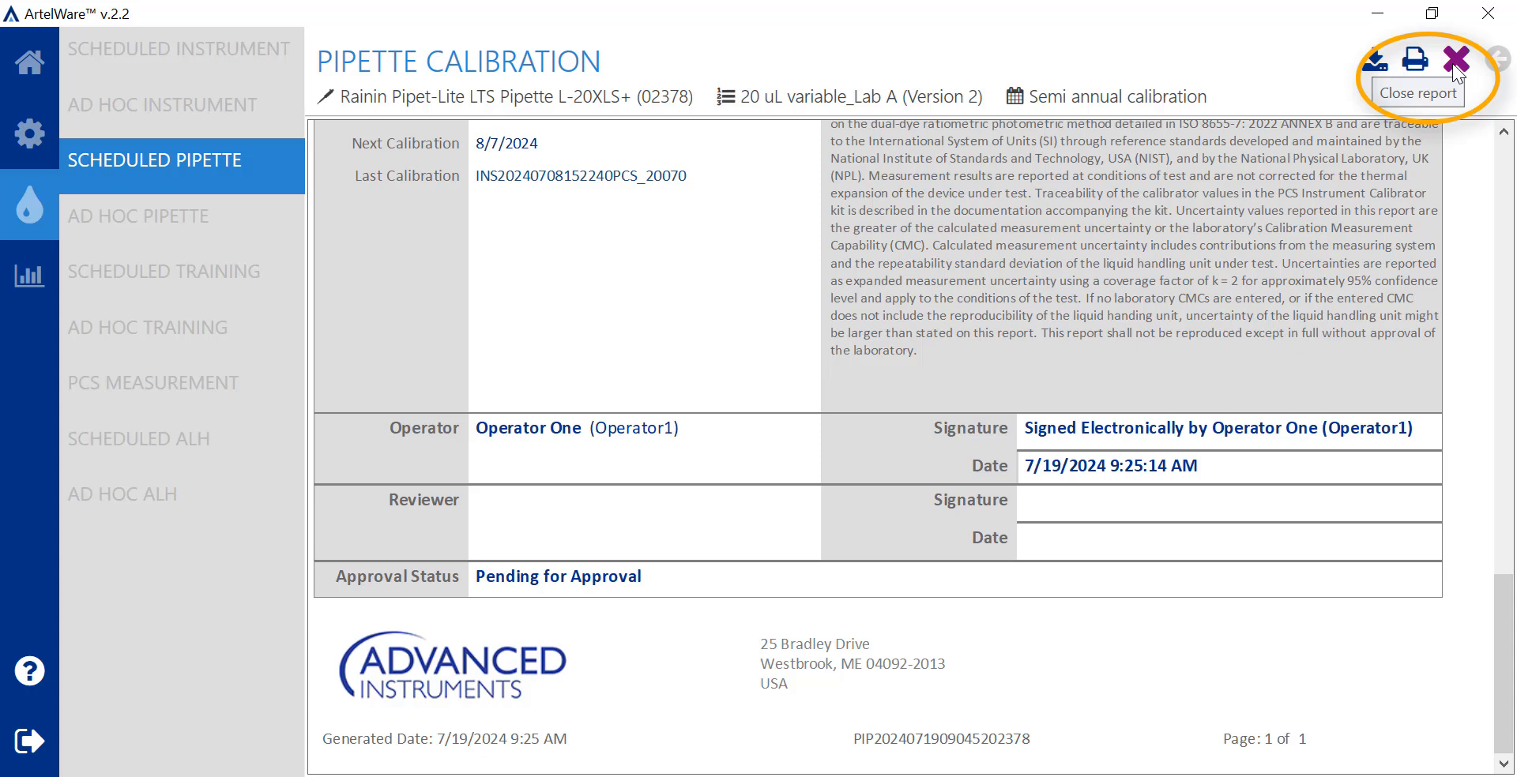
# Close the calibration report to leave the calibration
pyautogui.click(1456, 60)
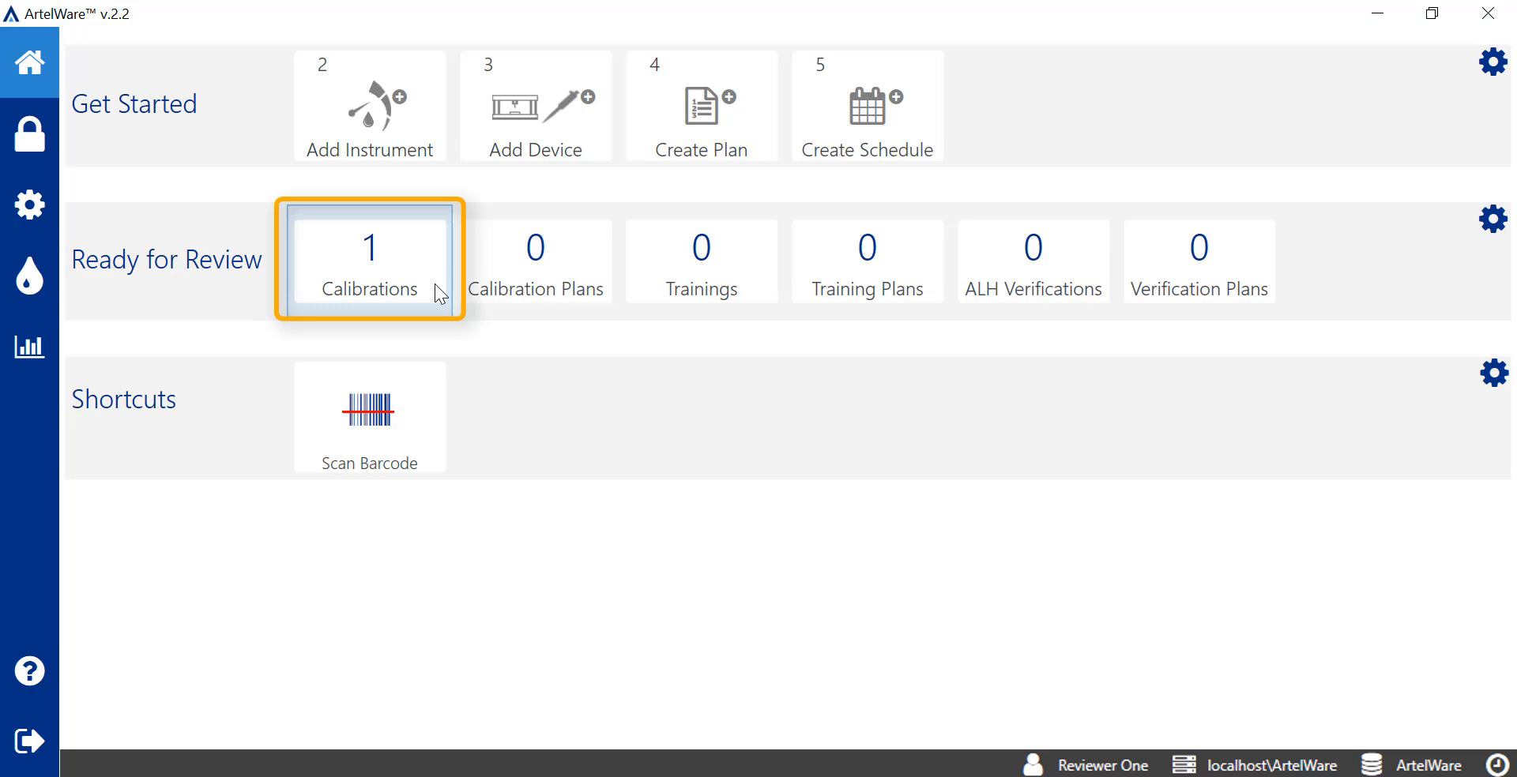
# Open the pending pipette 02378 calibration from Ready for Review and scroll through its report
pyautogui.click(434, 283)
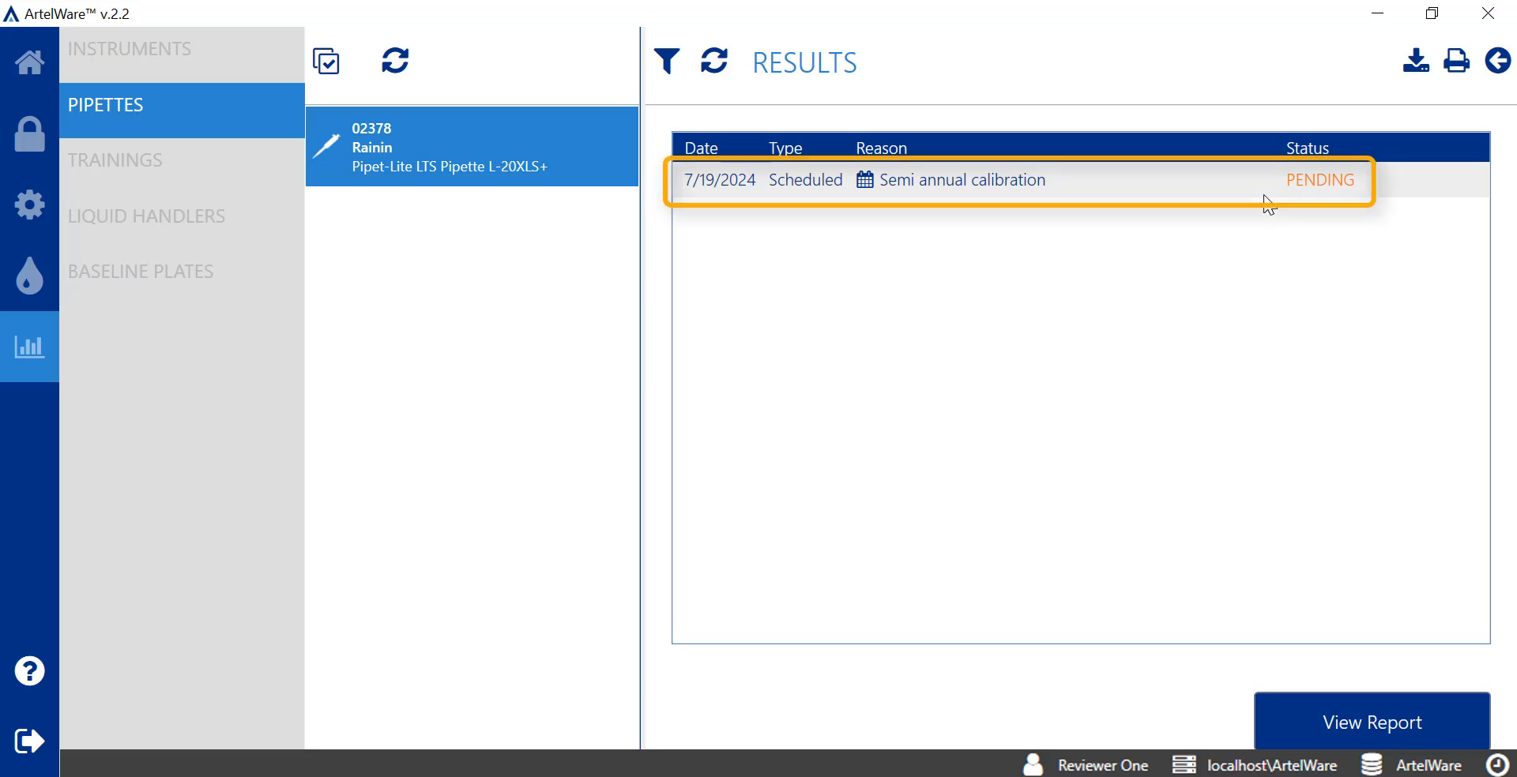
pyautogui.click(1449, 718)
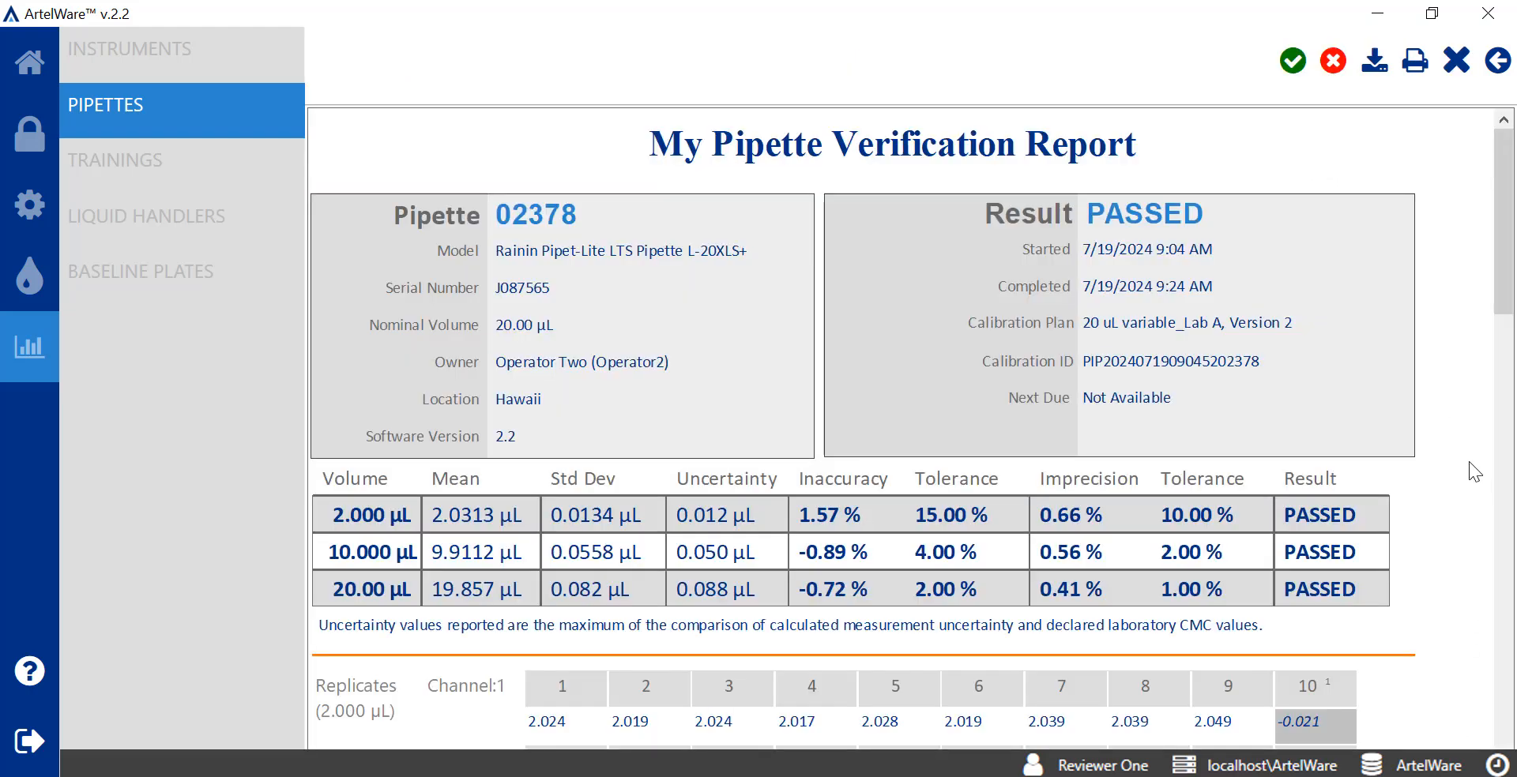
pyautogui.moveTo(1508, 287); pyautogui.dragTo(1515, 407)
pyautogui.moveTo(1515, 407); pyautogui.dragTo(1291, 68)
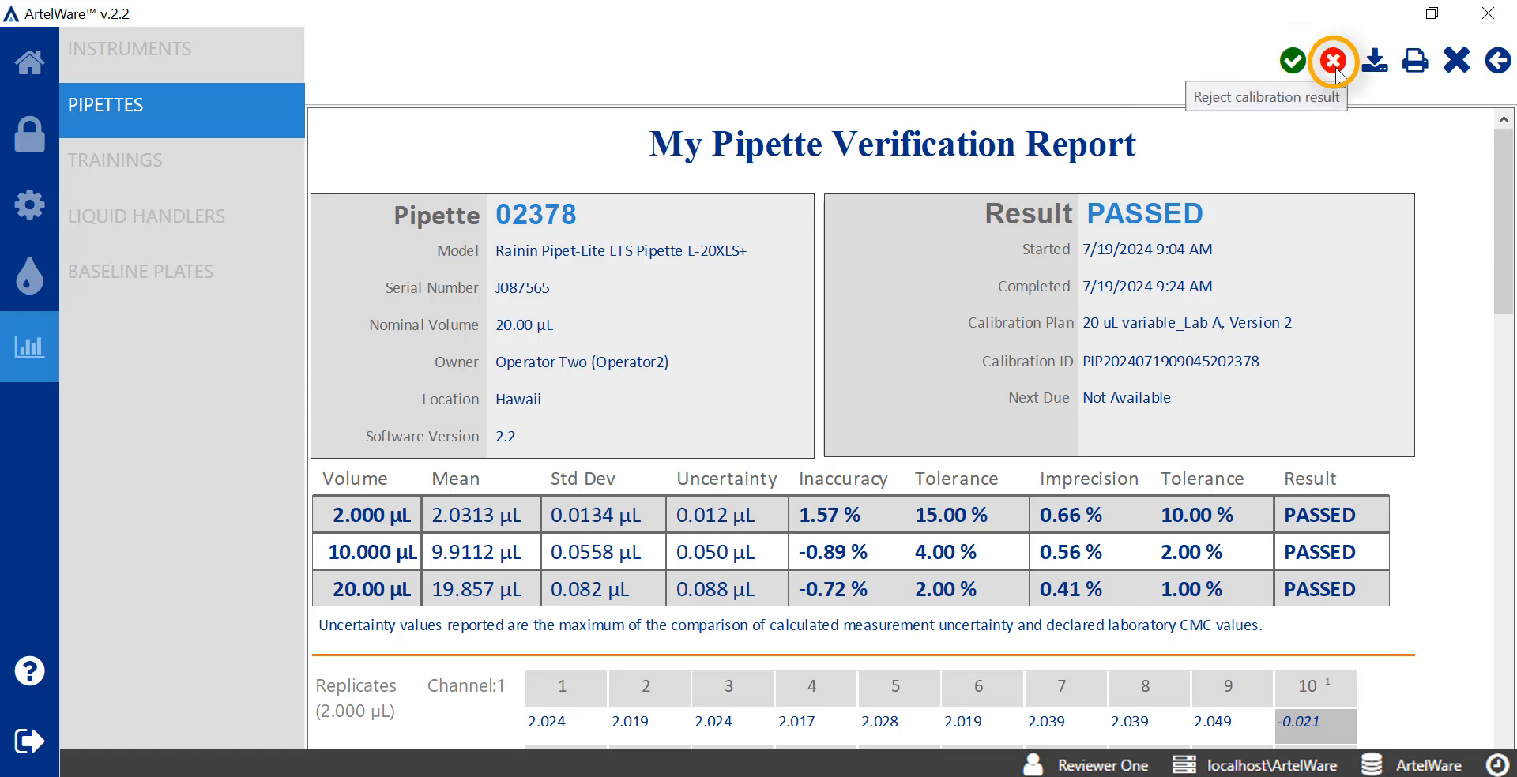
# E-sign the approval as reviewer with comment 'Calibration approved, looks good!', next due 1/19/2025, printing a label
pyautogui.click(1292, 63)
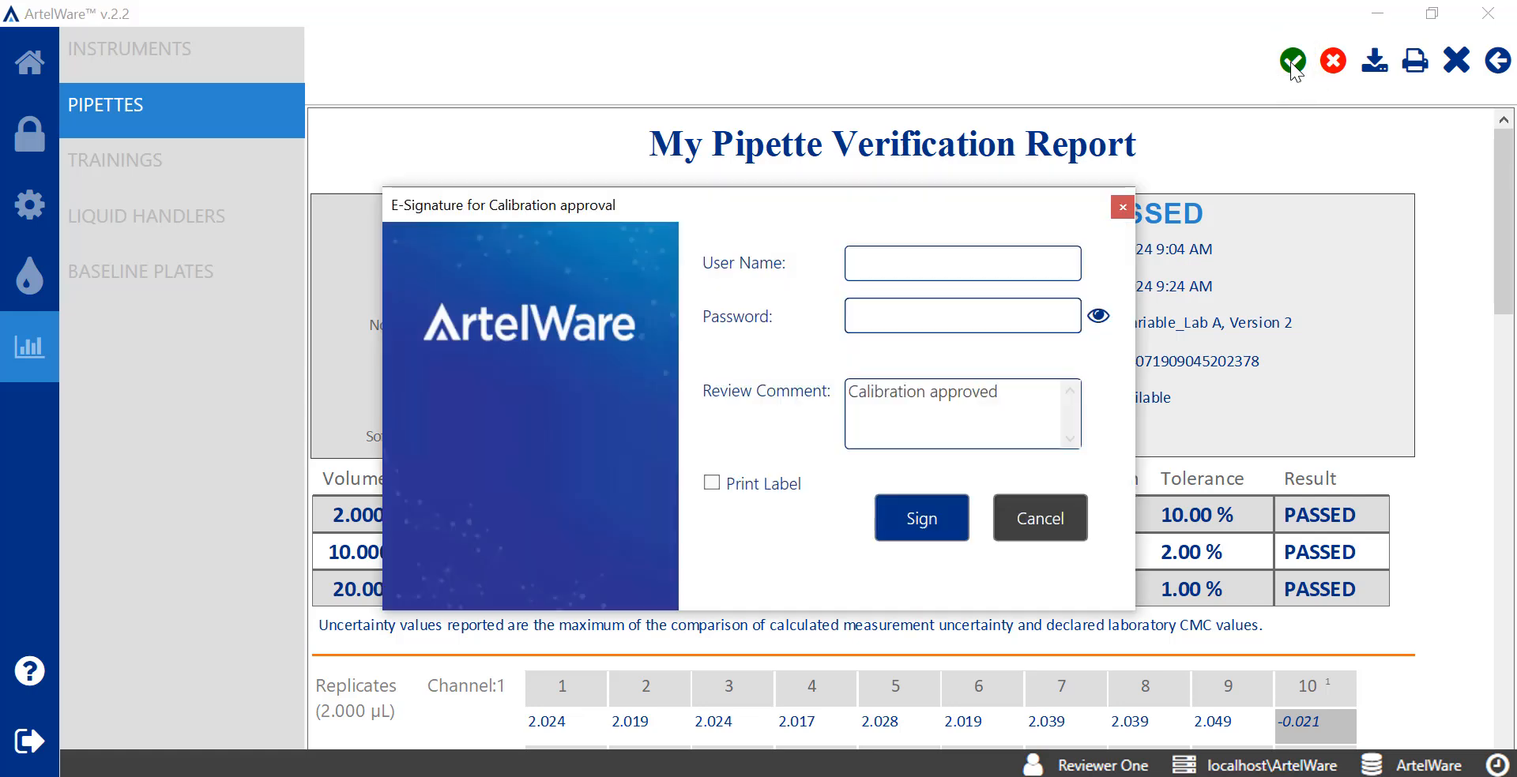
pyautogui.write('reviewer1')
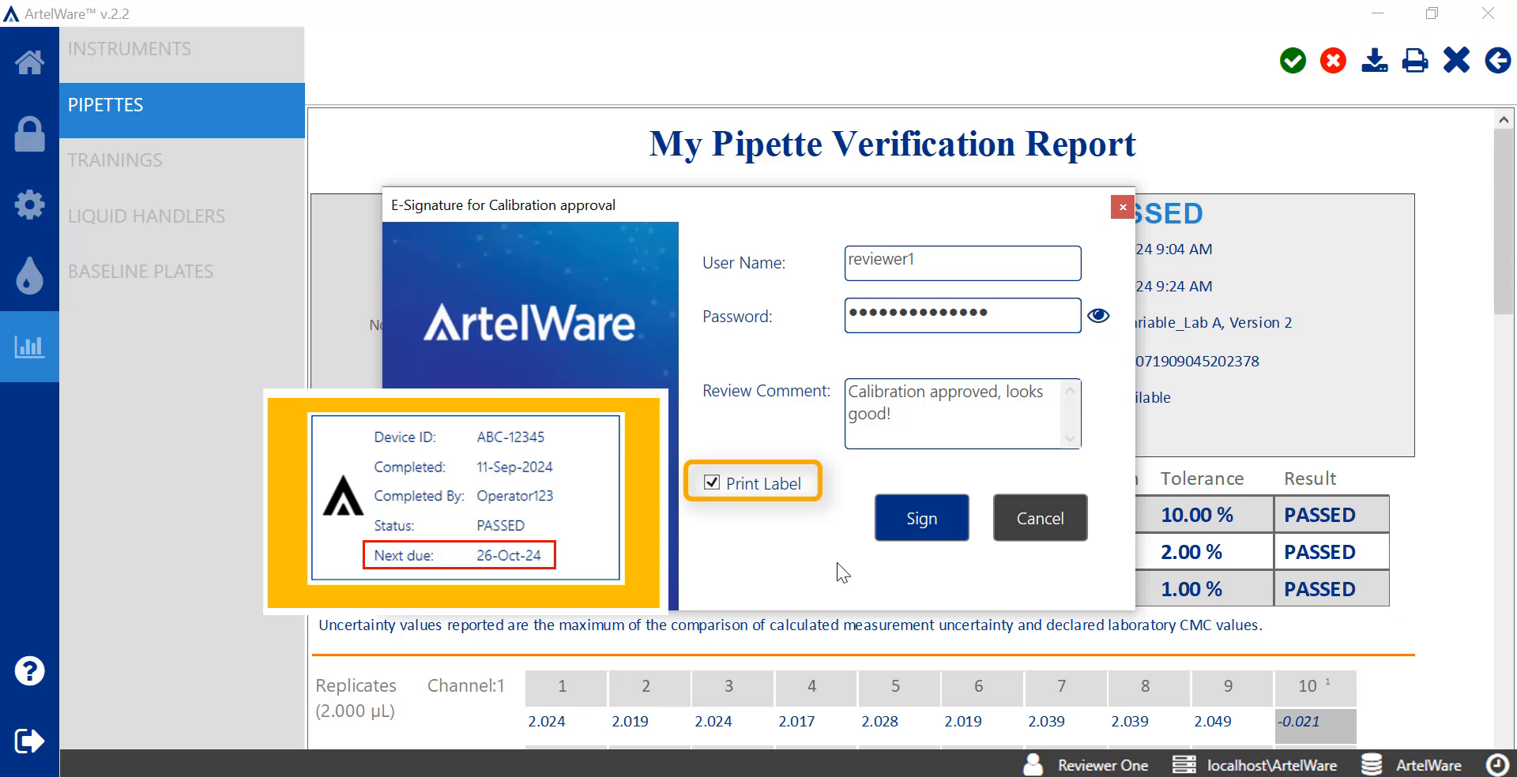
pyautogui.click(945, 533)
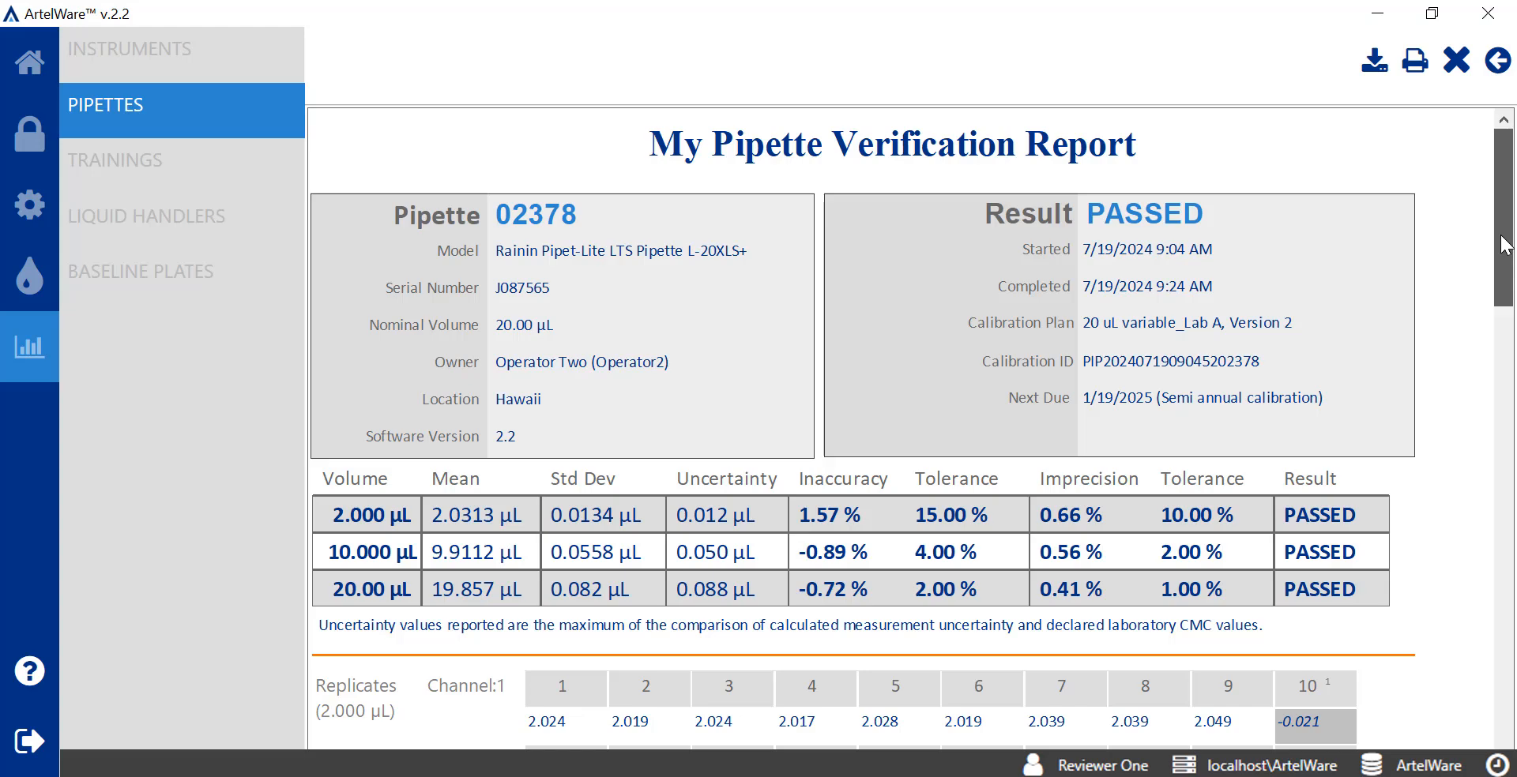
pyautogui.moveTo(1502, 257); pyautogui.dragTo(1499, 699)
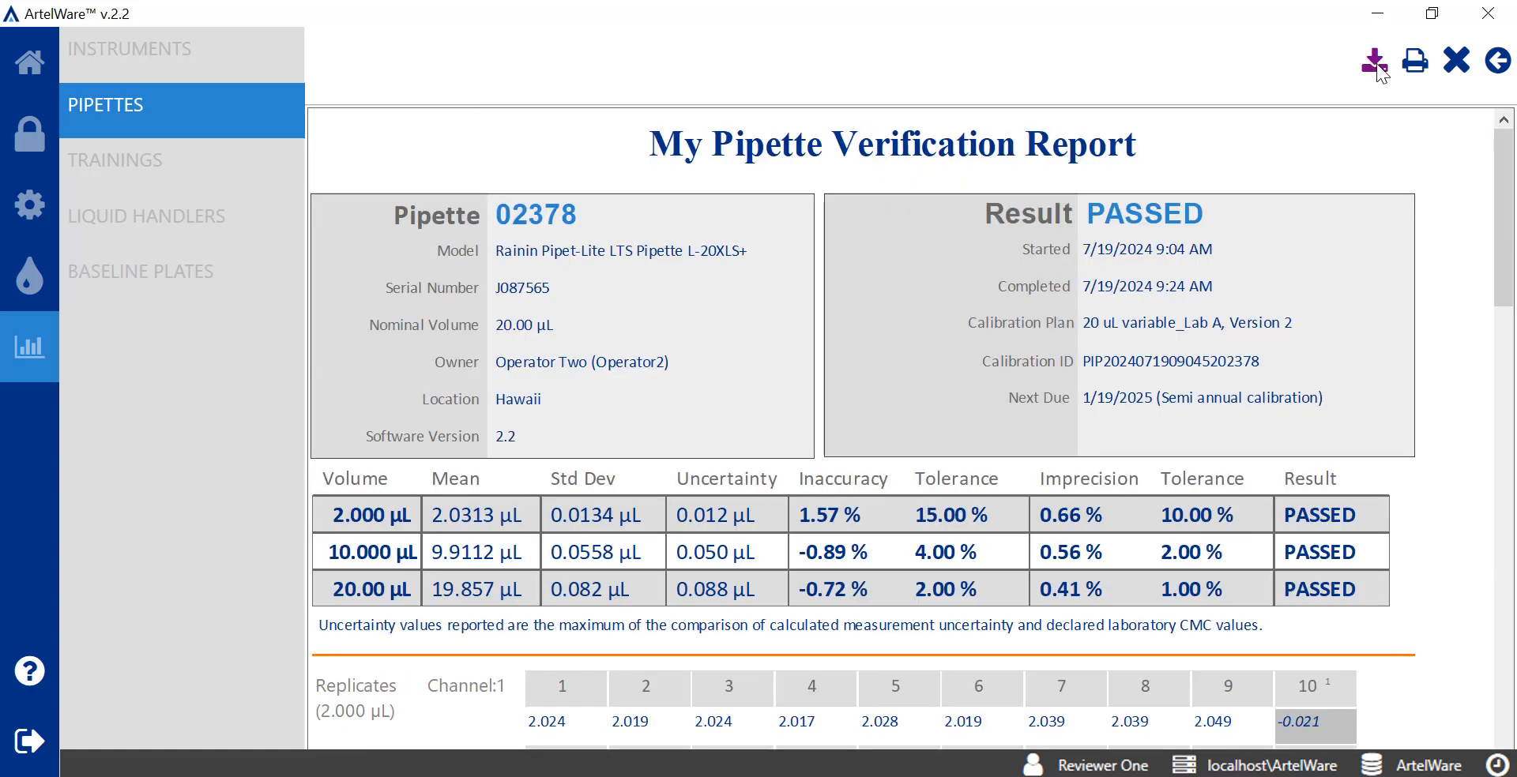
pyautogui.click(1374, 62)
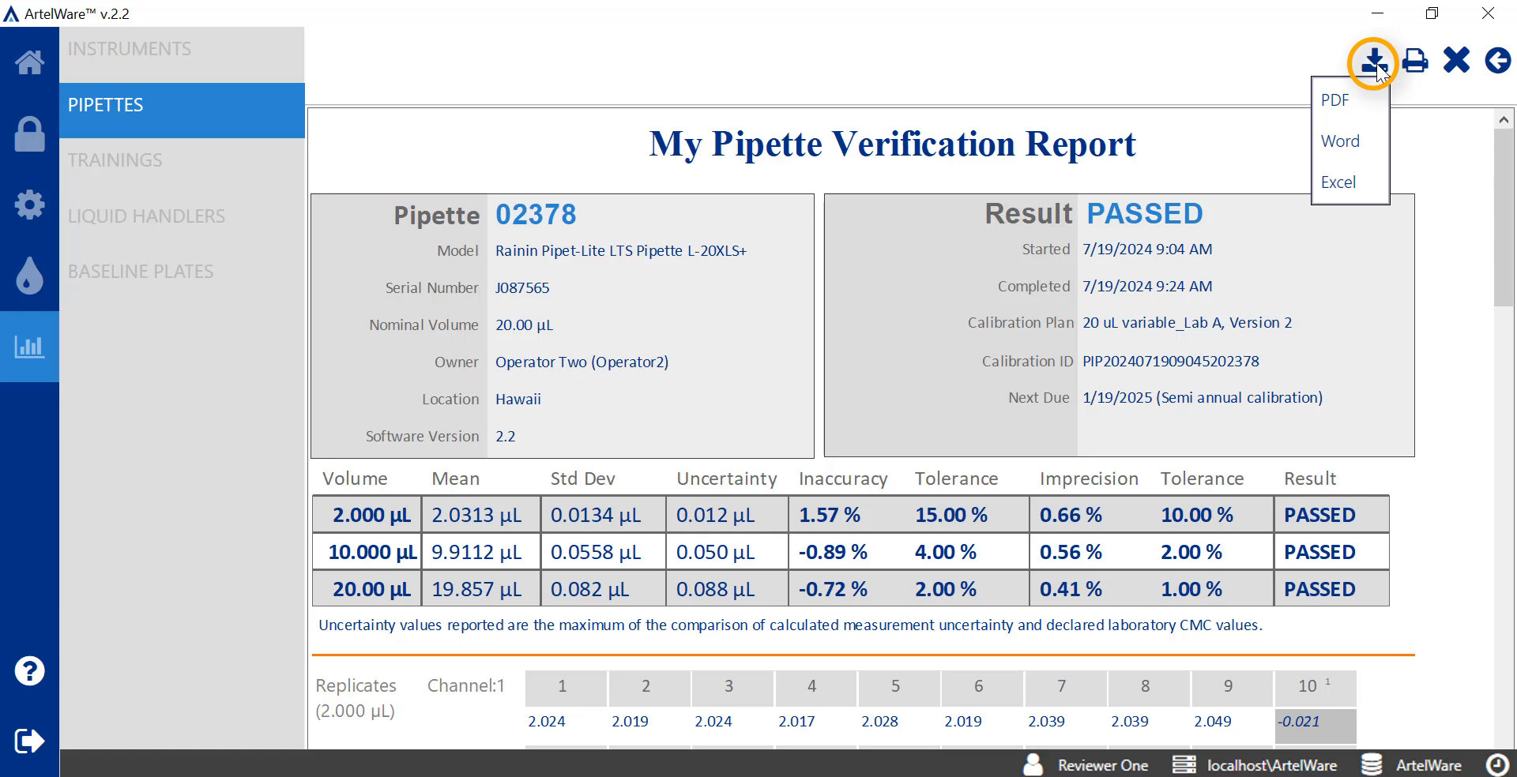
pyautogui.click(1450, 121)
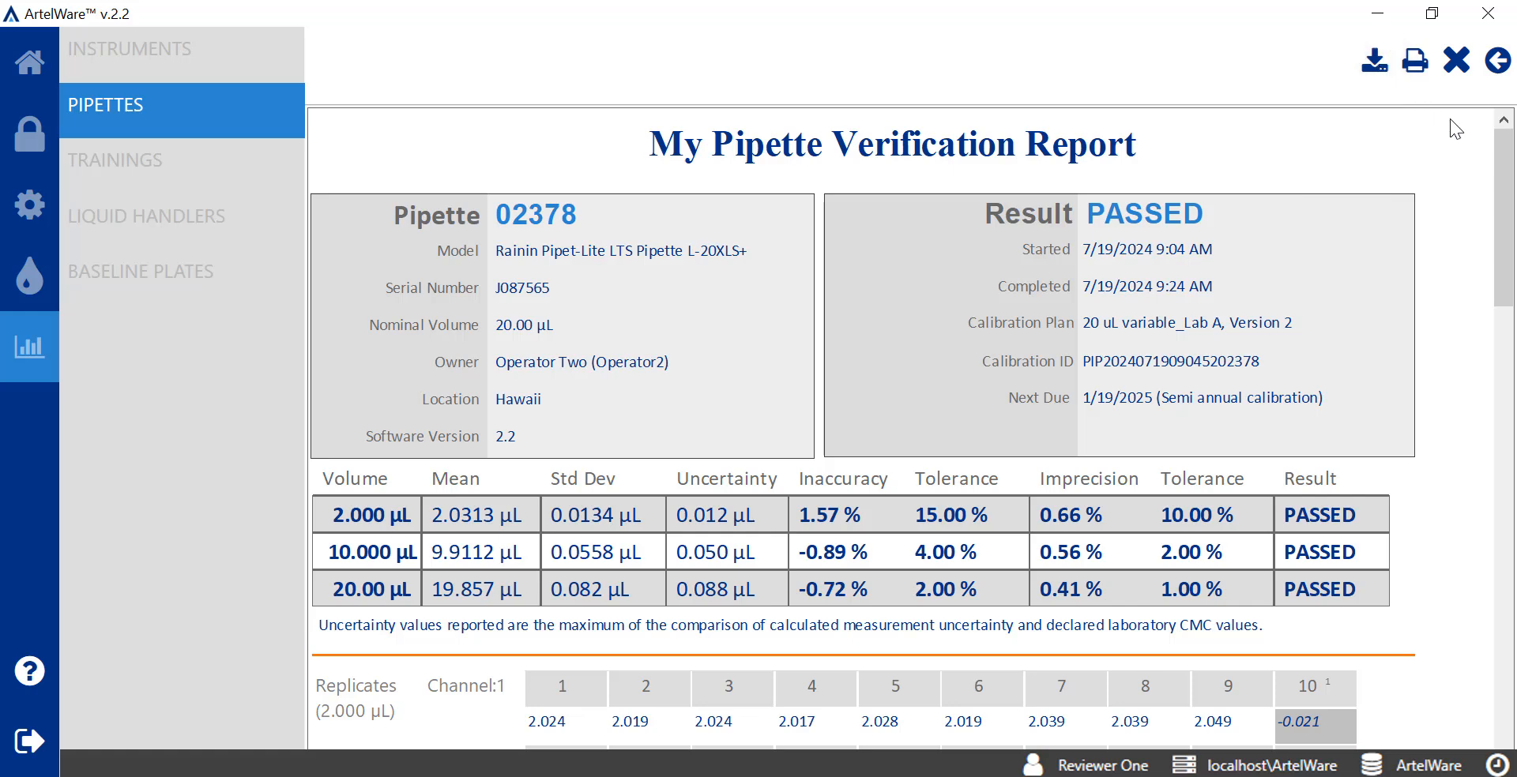
# Close pipette 02378's approved report and go back to the home dashboard
pyautogui.click(1456, 60)
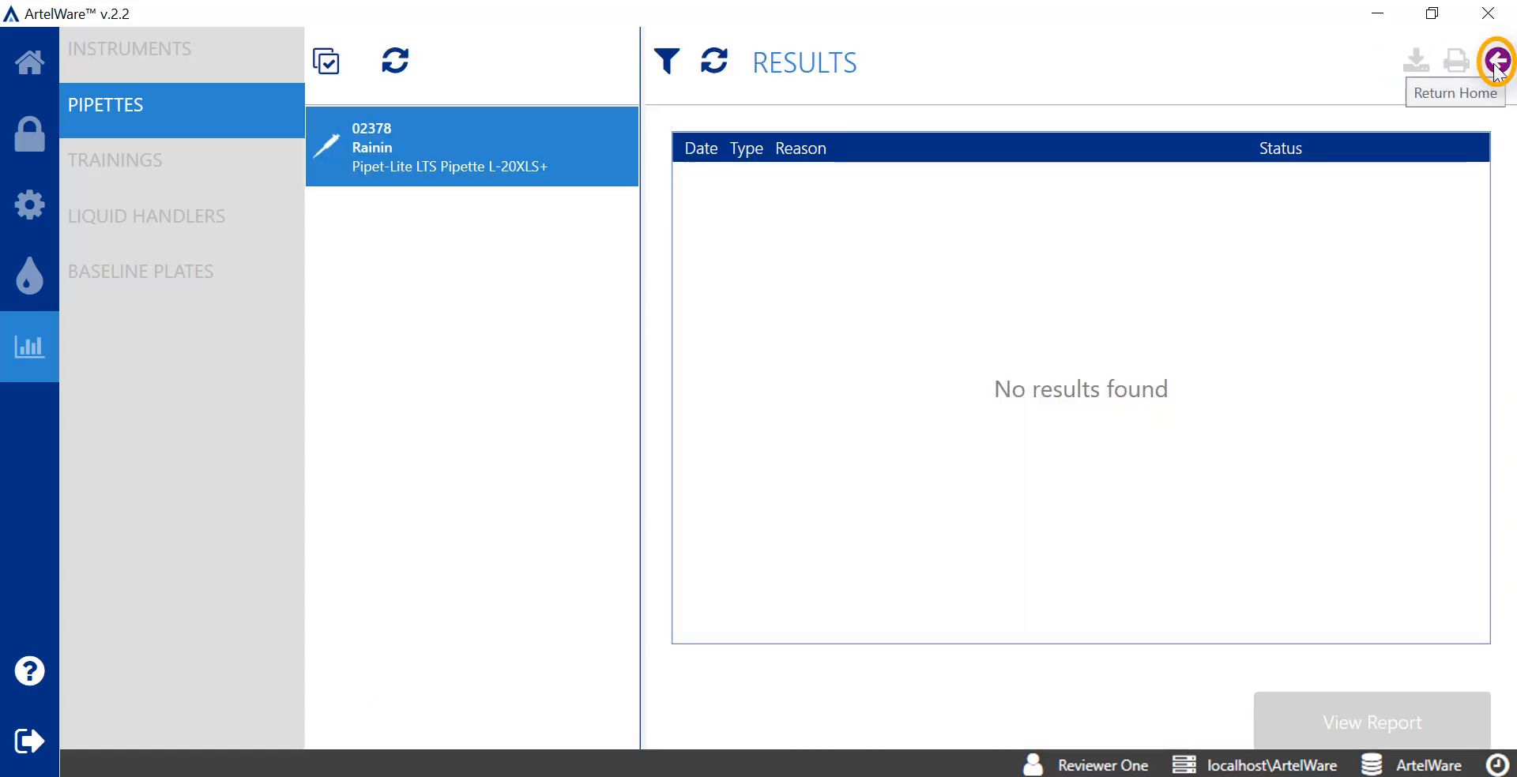
pyautogui.click(1496, 61)
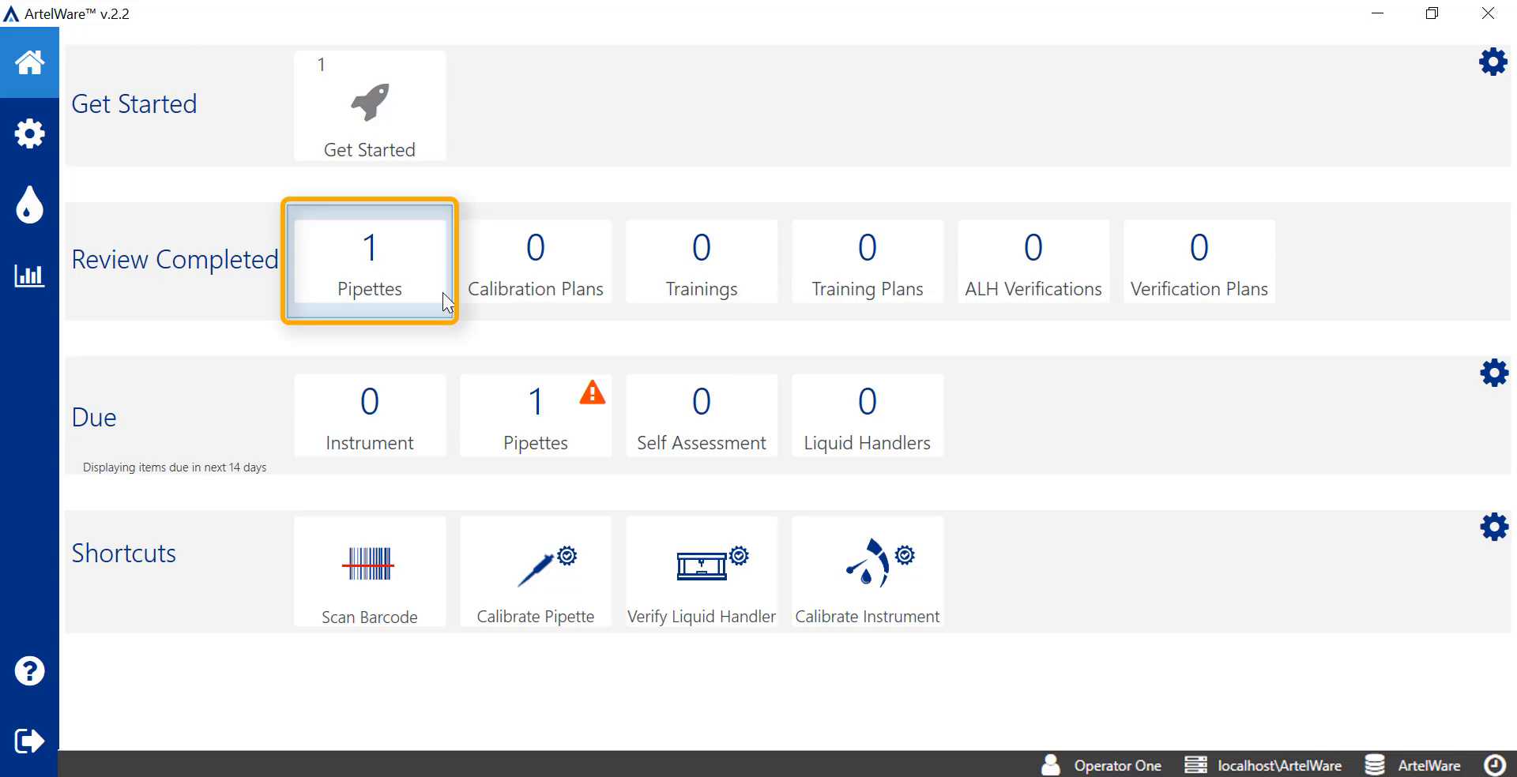
# Open pipette 02378's PASS report, check both signatures and the reviewer comment, then return home
pyautogui.click(443, 292)
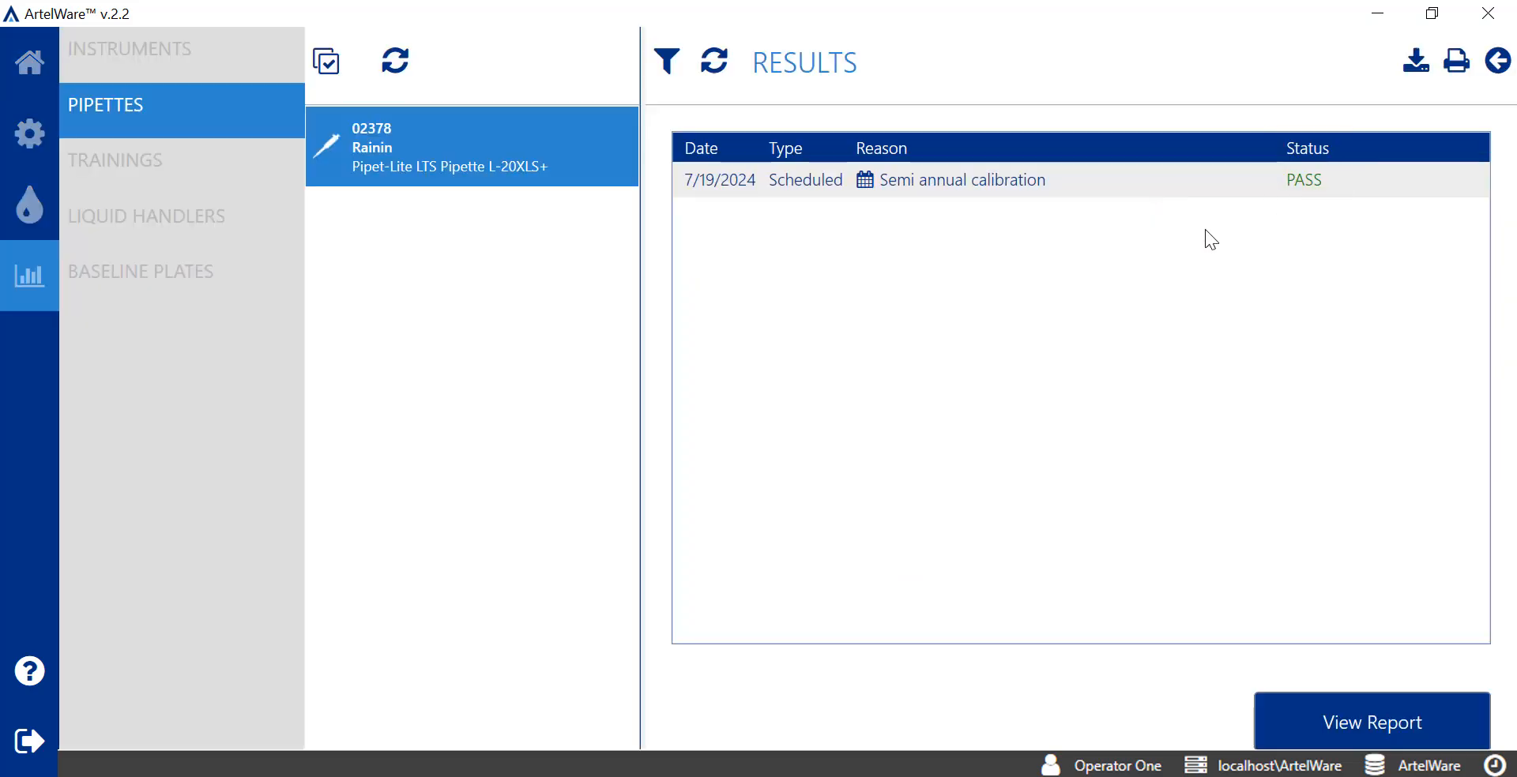
pyautogui.click(1461, 722)
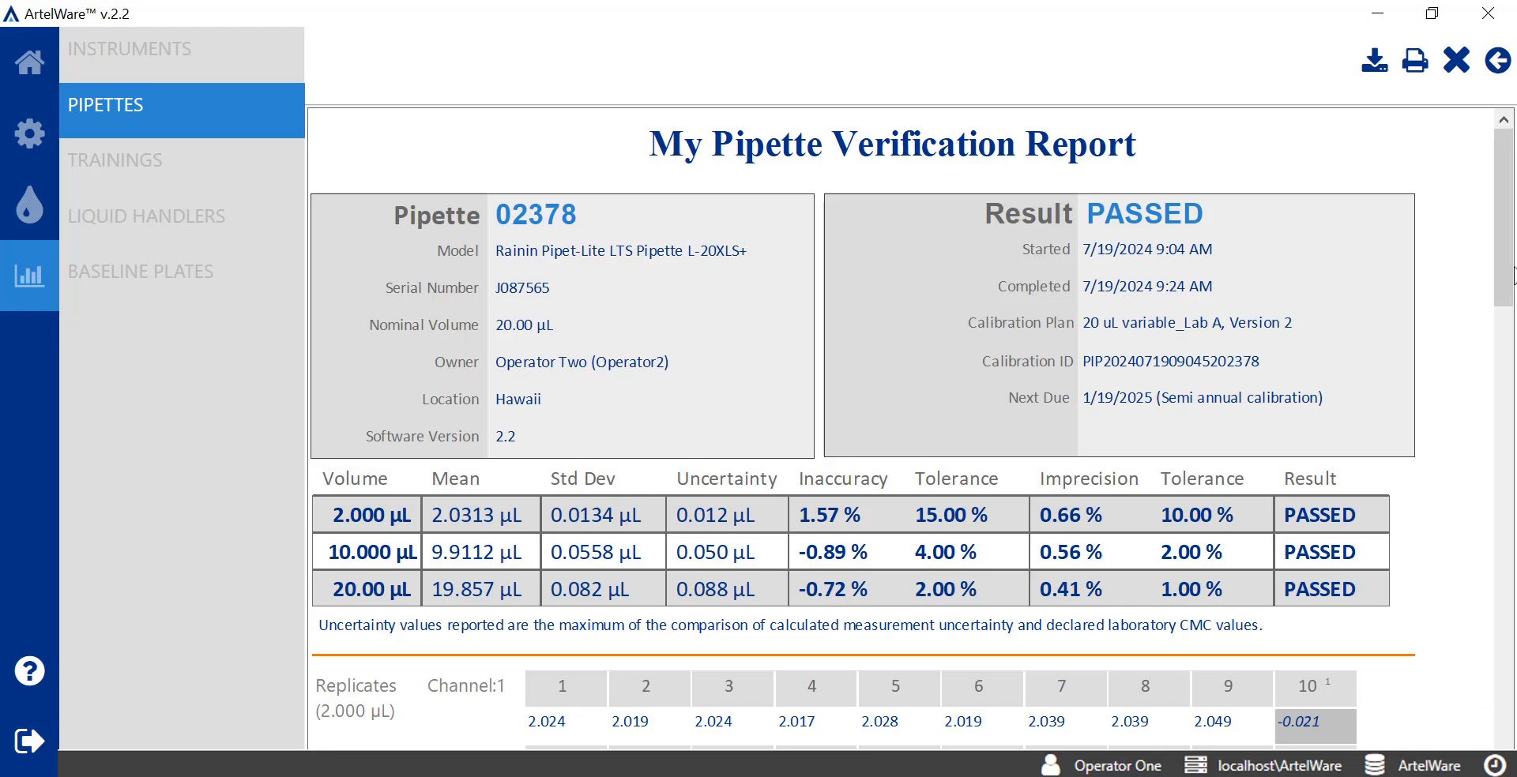
pyautogui.moveTo(1513, 275); pyautogui.dragTo(1480, 700)
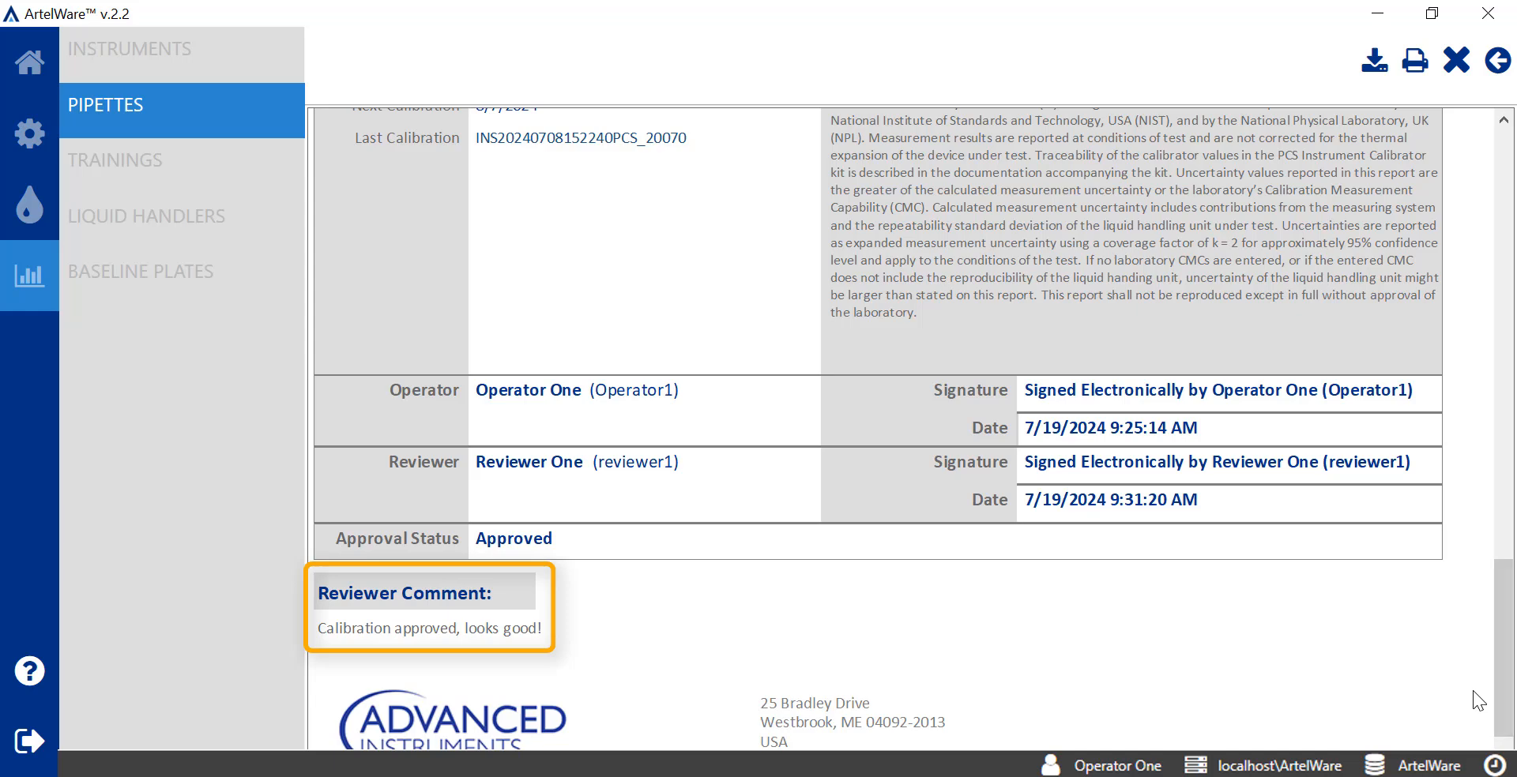
pyautogui.click(1458, 60)
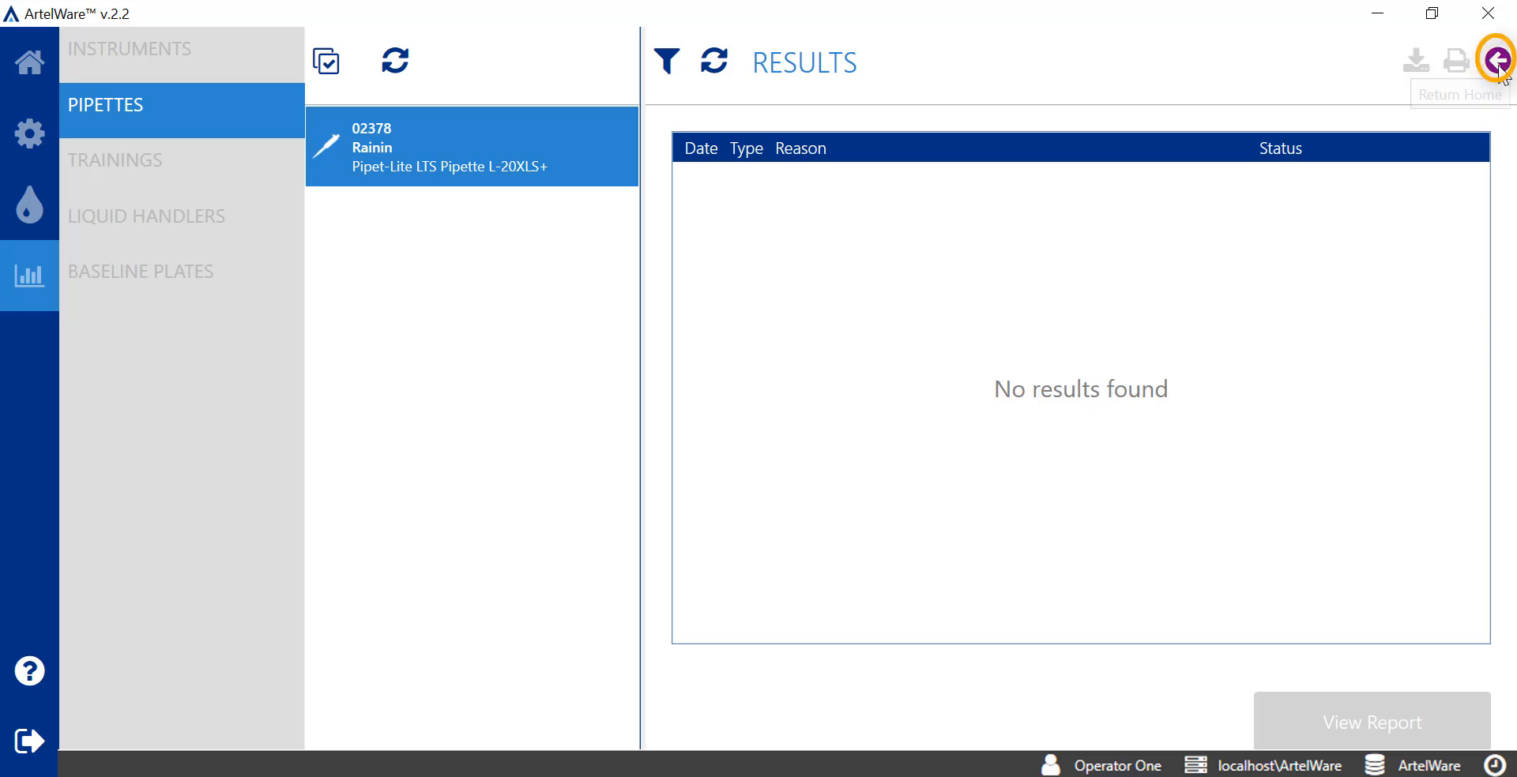
pyautogui.click(1500, 70)
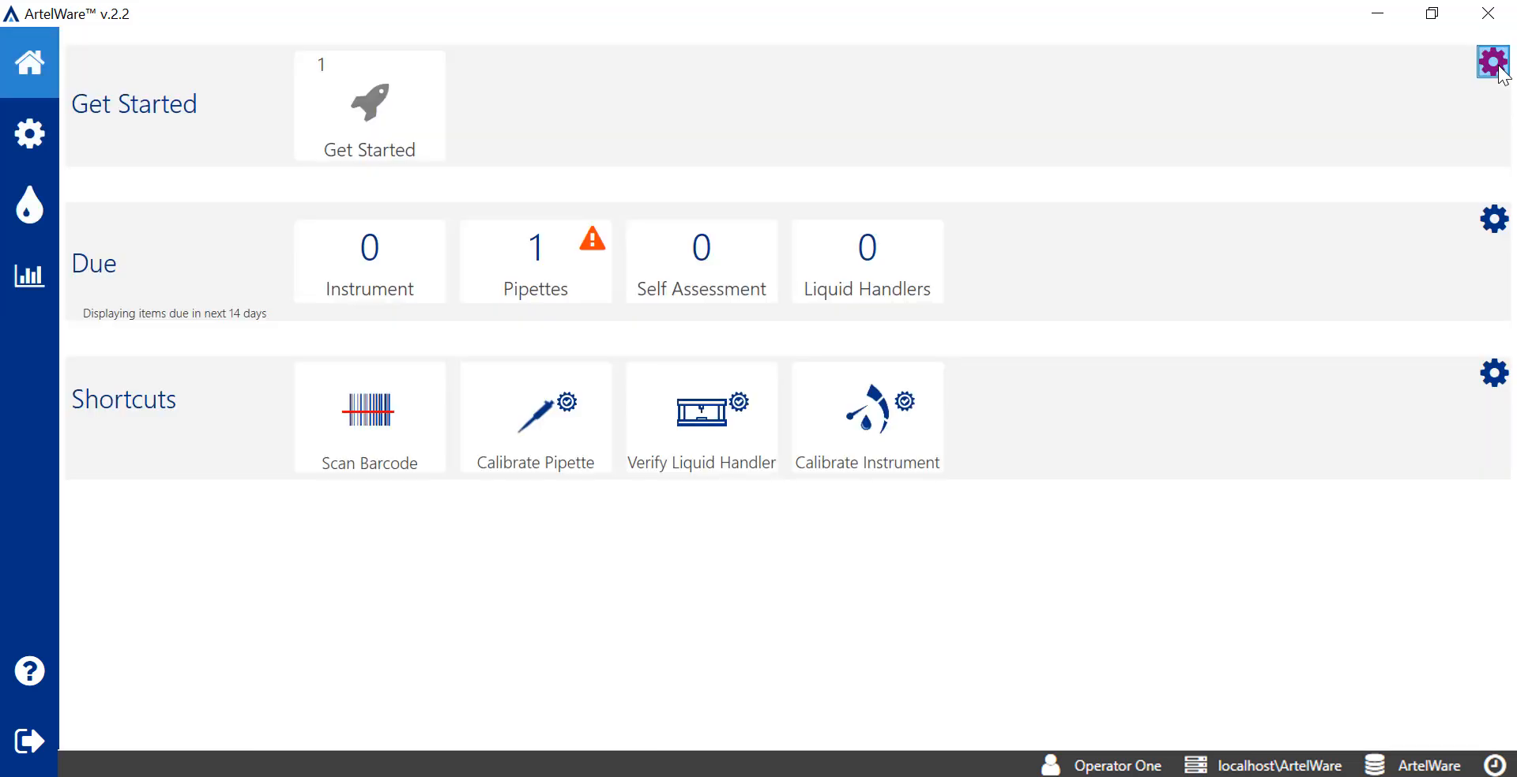